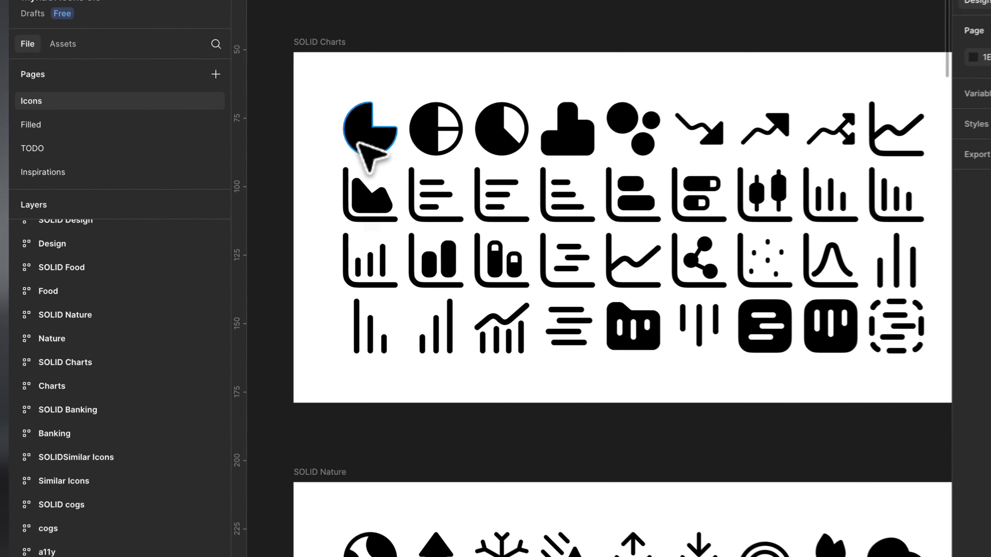
Inspect the chart-pie and chart-area icons in the SOLID Charts section to check that each is a single flattened vector
super+click(348, 172)
scroll(362, 145, up, 5)
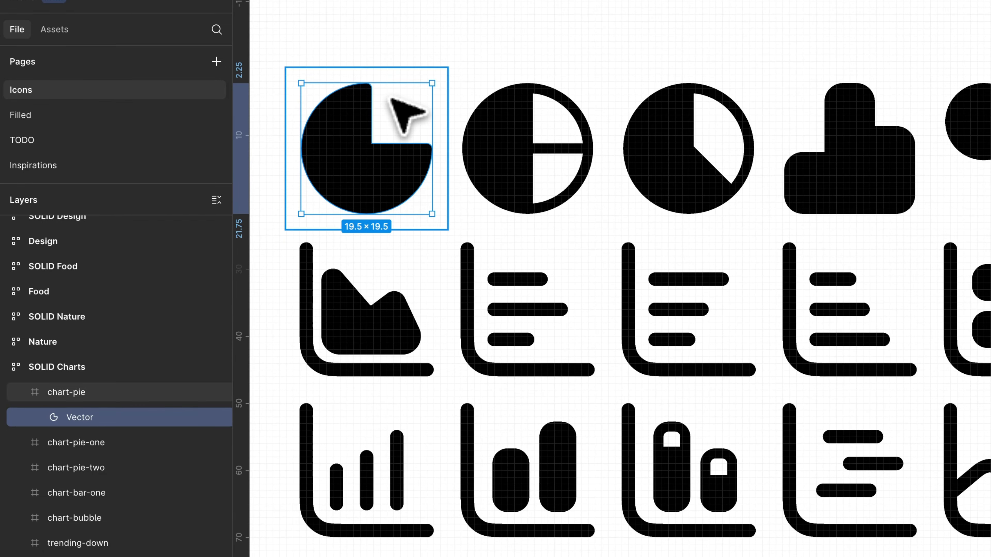
scroll(360, 298, down, 2)
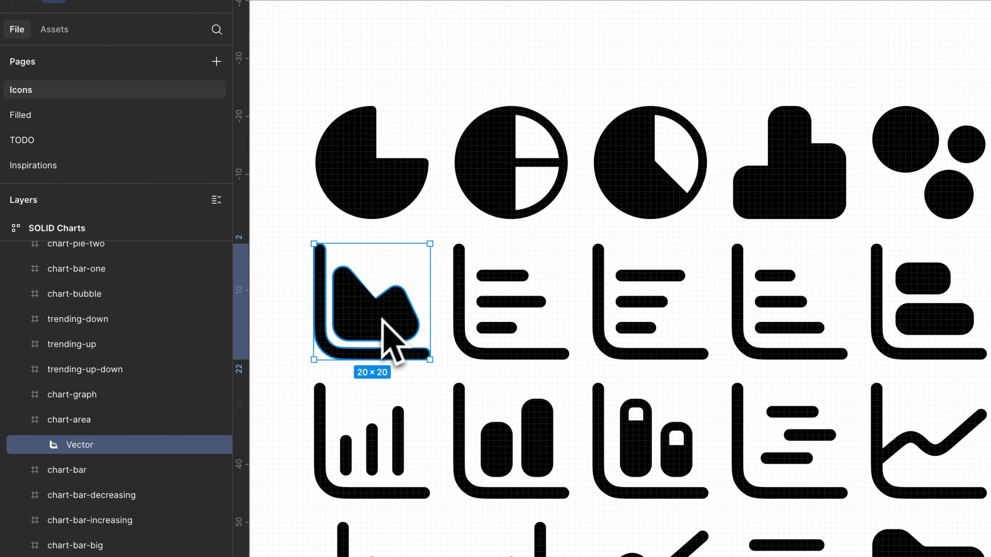
scroll(332, 332, up, 3)
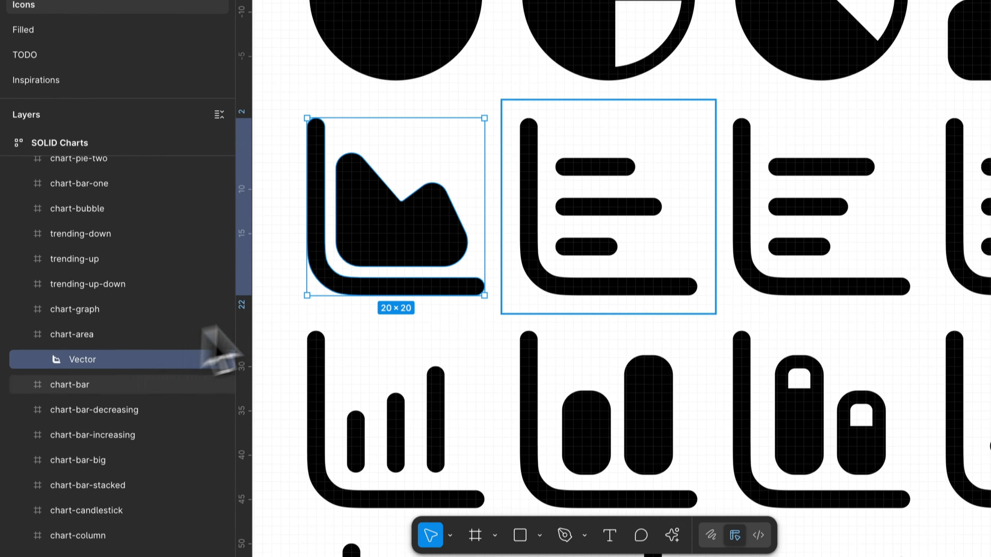
Select the vector layers of all icons in the SOLID Charts section and review them in the layer list
scroll(454, 97, down, 5)
click(367, 162)
key(Return)
key(Return)
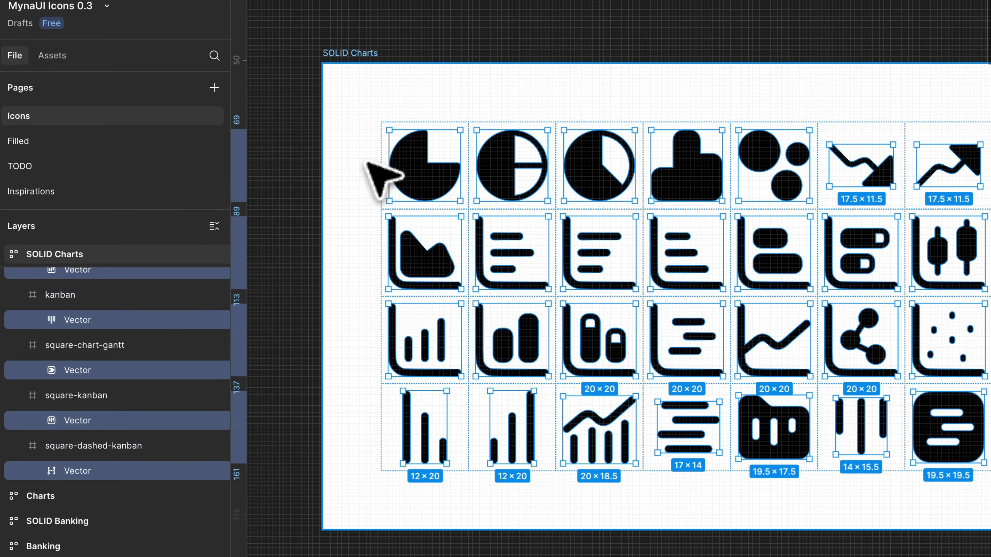
scroll(100, 353, up, 10)
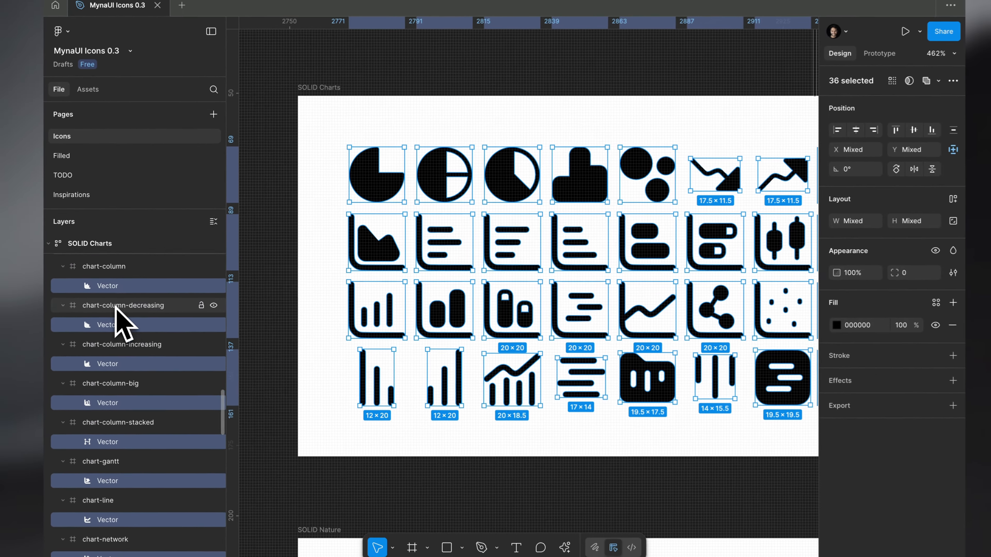
scroll(121, 320, up, 5)
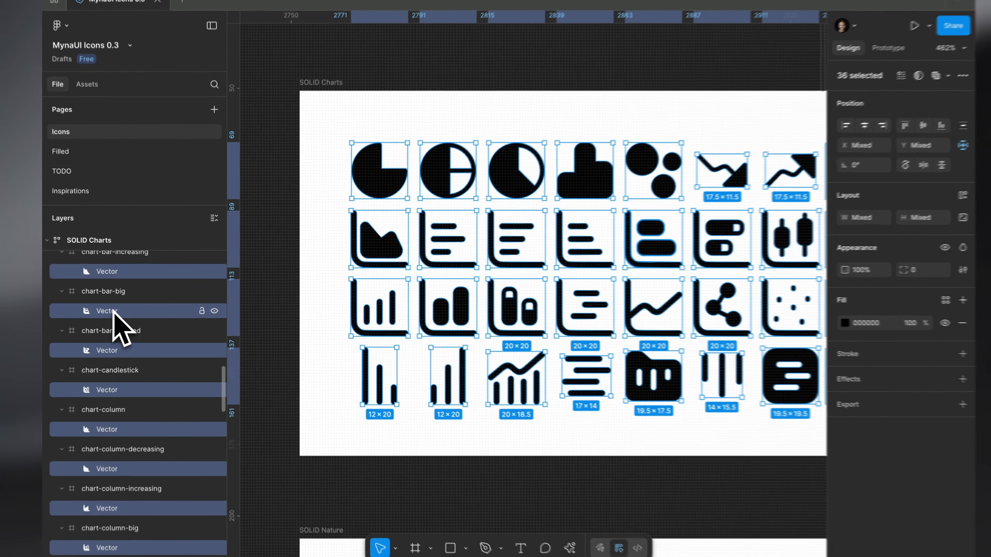
Inspect the chart-bar-one, chart-bubble and kanban folder icons individually to check that each is a single vector
click(127, 310)
click(571, 181)
scroll(598, 148, right, 2)
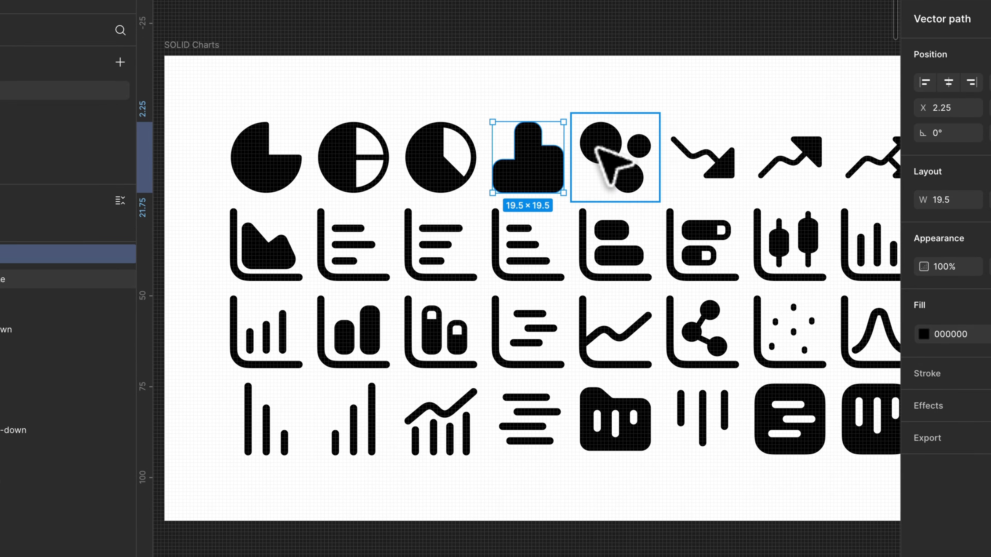
scroll(669, 160, up, 2)
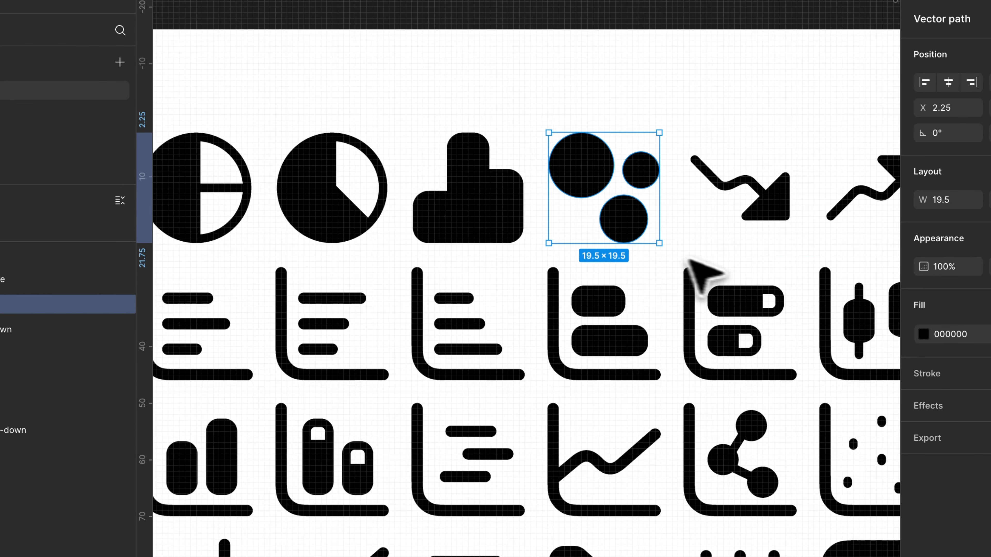
scroll(699, 274, down, 3)
click(543, 415)
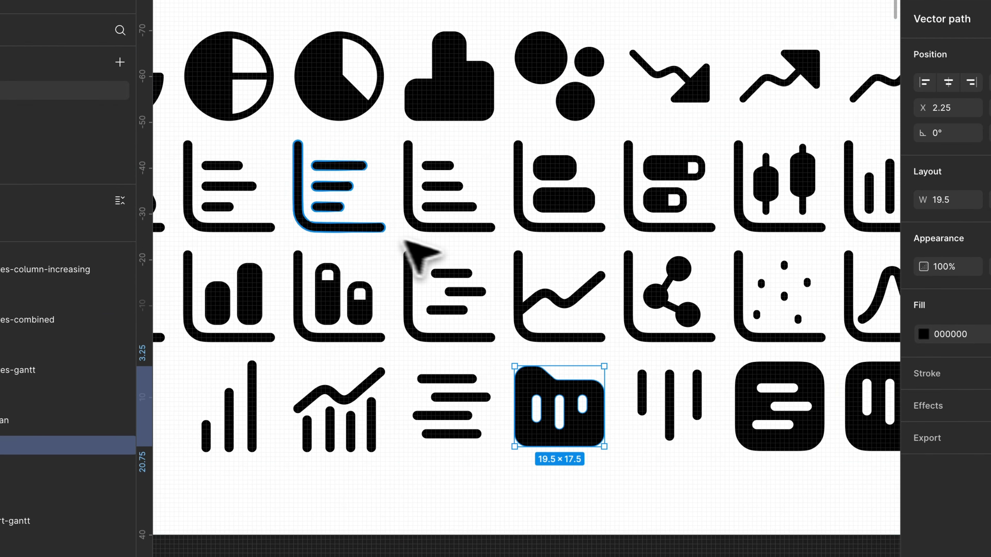
Inspect the chart-area and chart-column-increasing vectors up close and clear the selection
scroll(591, 153, down, 3)
click(327, 184)
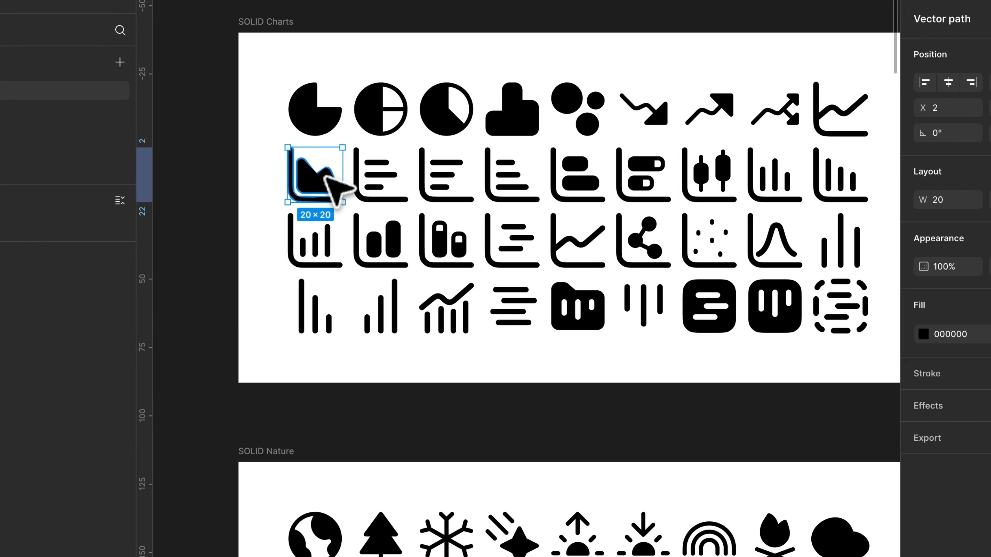
scroll(327, 185, up, 3)
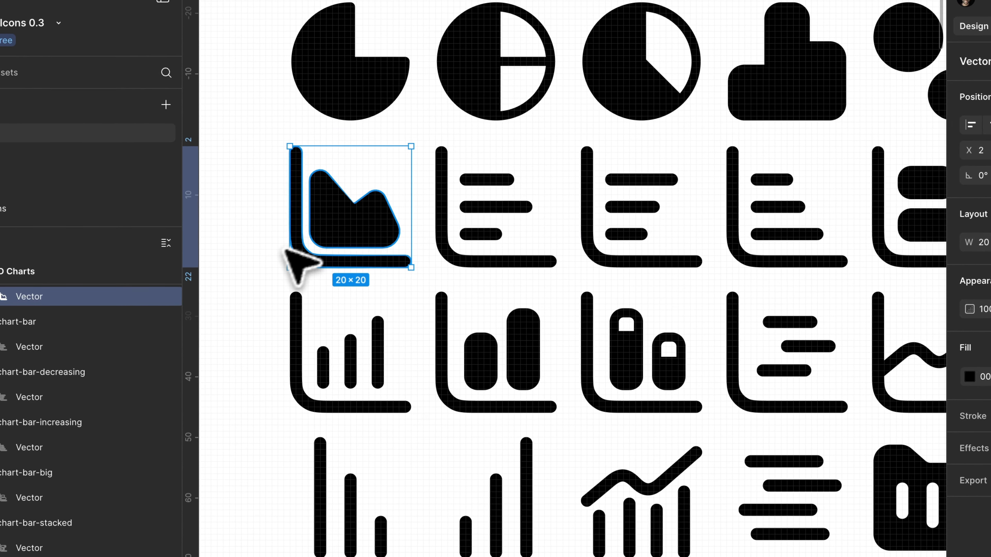
click(328, 378)
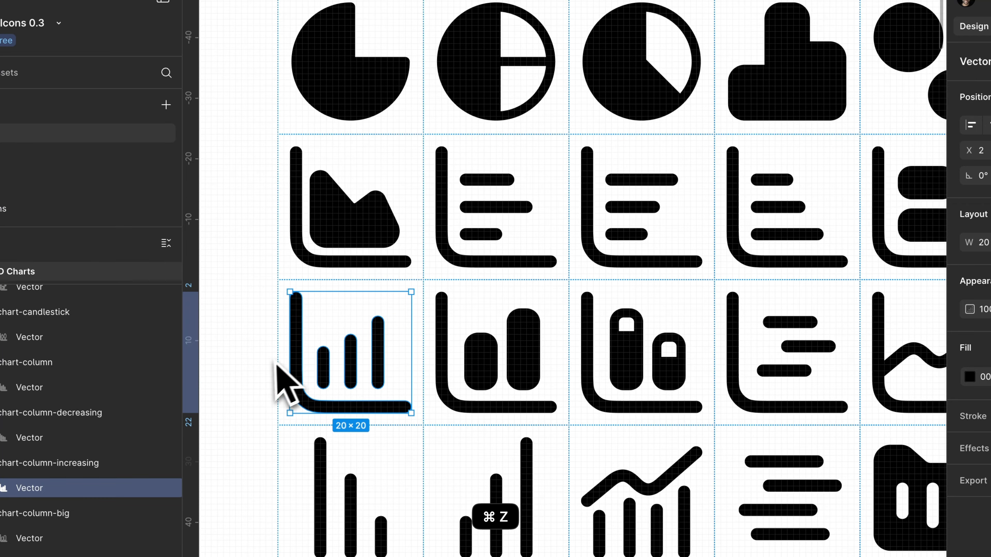
scroll(390, 394, down, 3)
key(Escape)
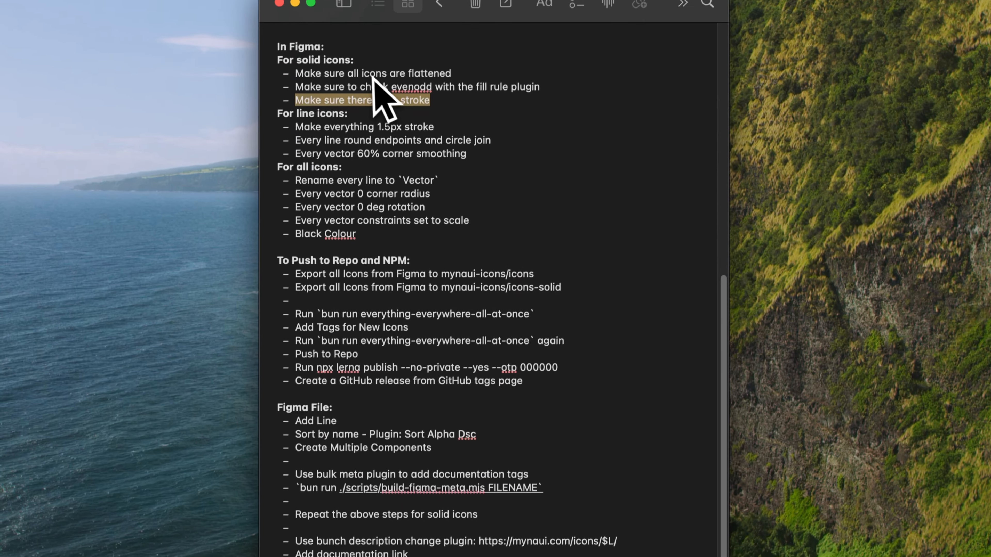
Review the solid-icon checklist in the notes, covering flattened icons and the evenodd fill rule check, and return to the Figma file
drag(389, 74, 467, 74)
key(ctrl+Right)
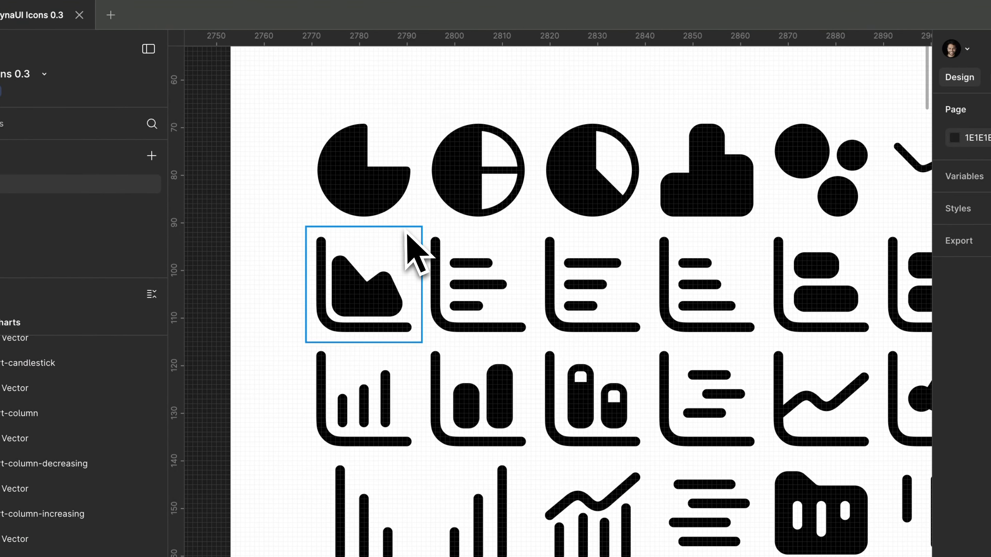
key(ctrl+Left)
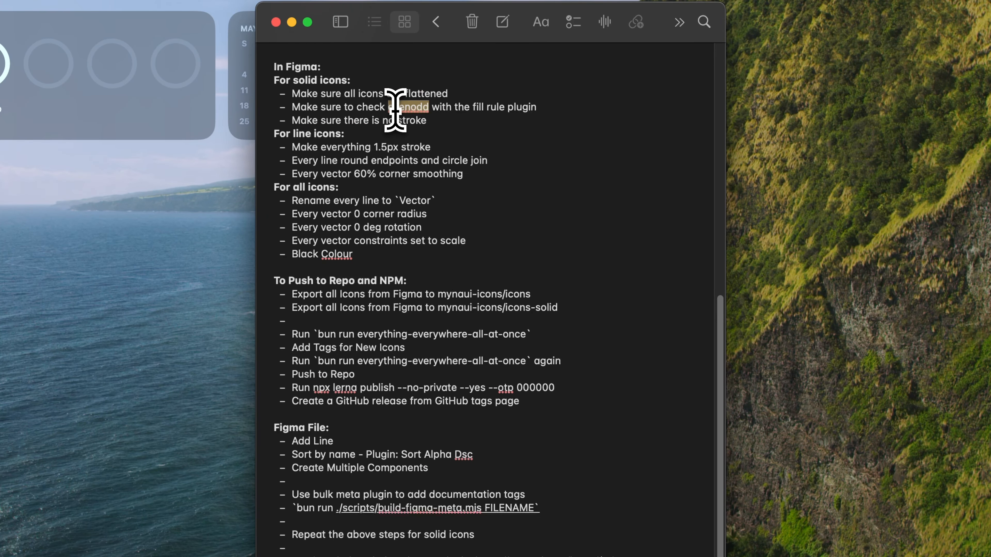
key(ctrl+Right)
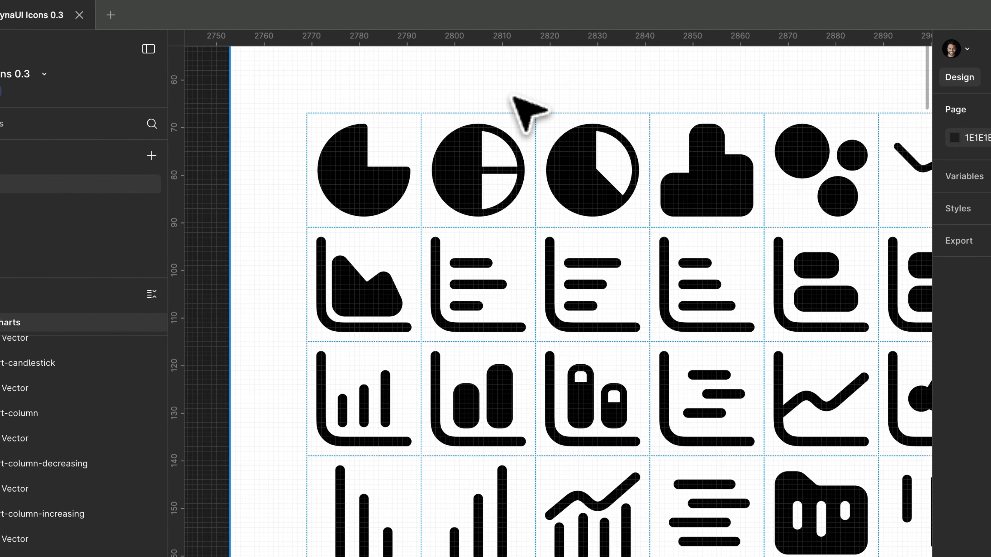
Run the Fill Rule Editor plugin on the chart-pie vector and move the plugin window clear of the first icon row
scroll(511, 95, down, 5)
key(super+slash)
text(fu)
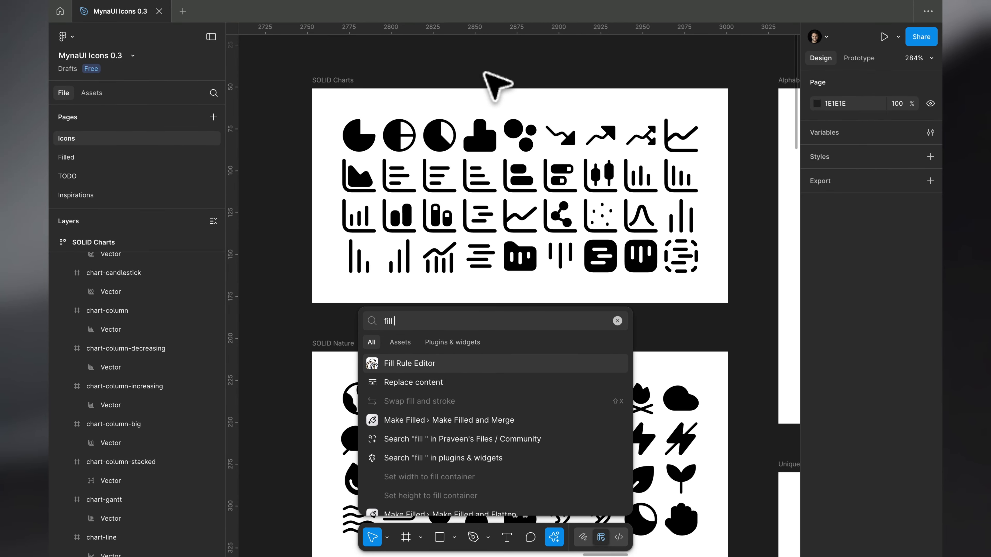
key(Return)
scroll(316, 161, right, 2)
scroll(316, 161, up, 1)
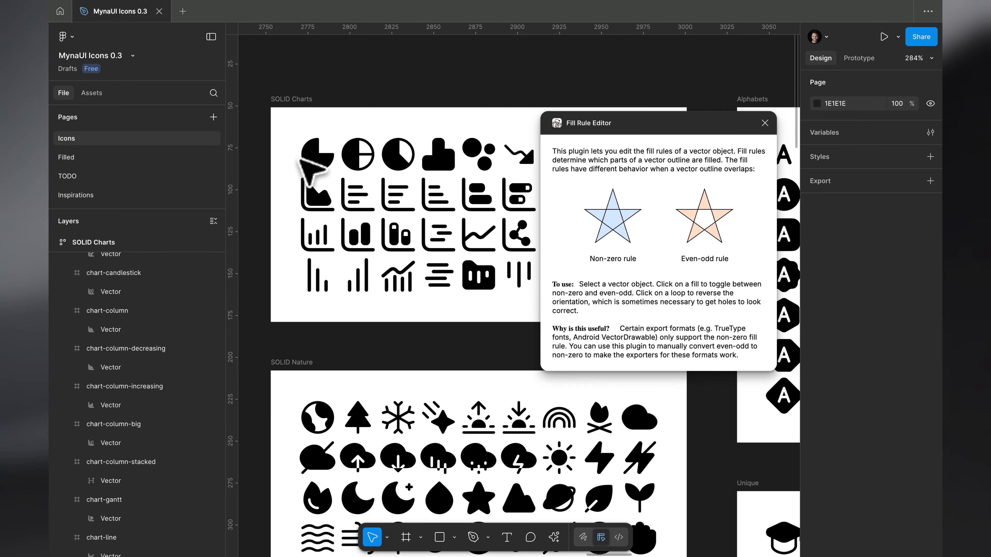
click(301, 159)
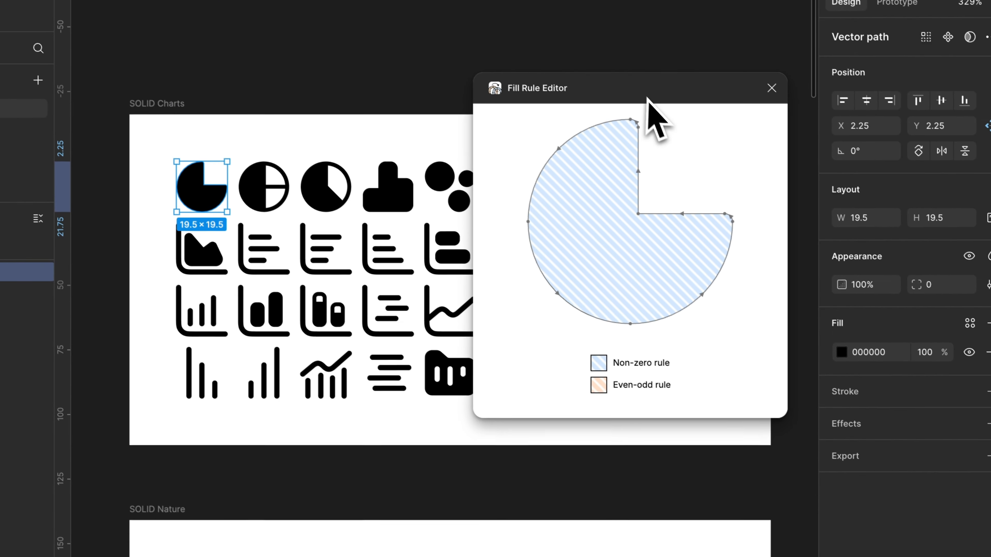
drag(647, 97, 738, 311)
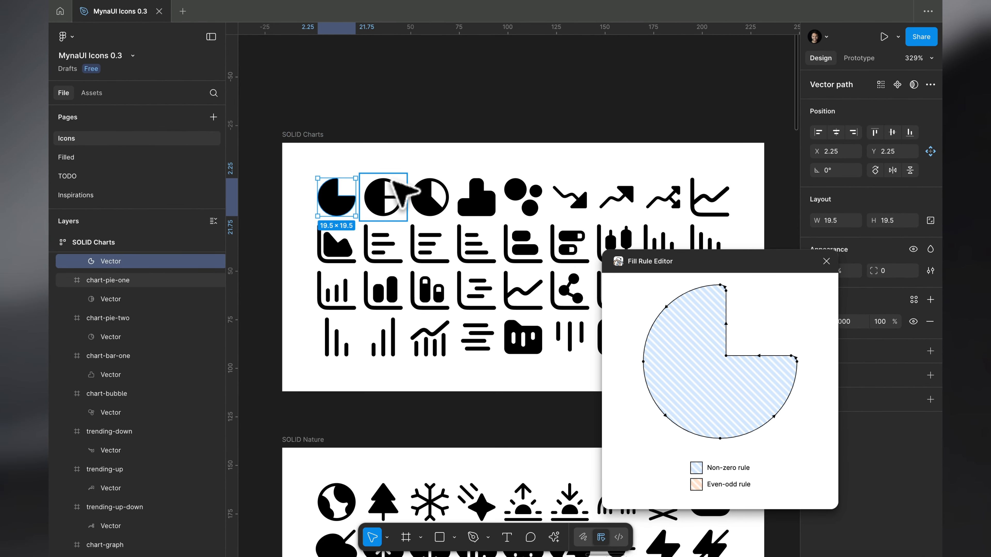
Check the fill rule of the remaining icons in the first SOLID Charts row, from chart-pie-one to chart-graph
click(386, 187)
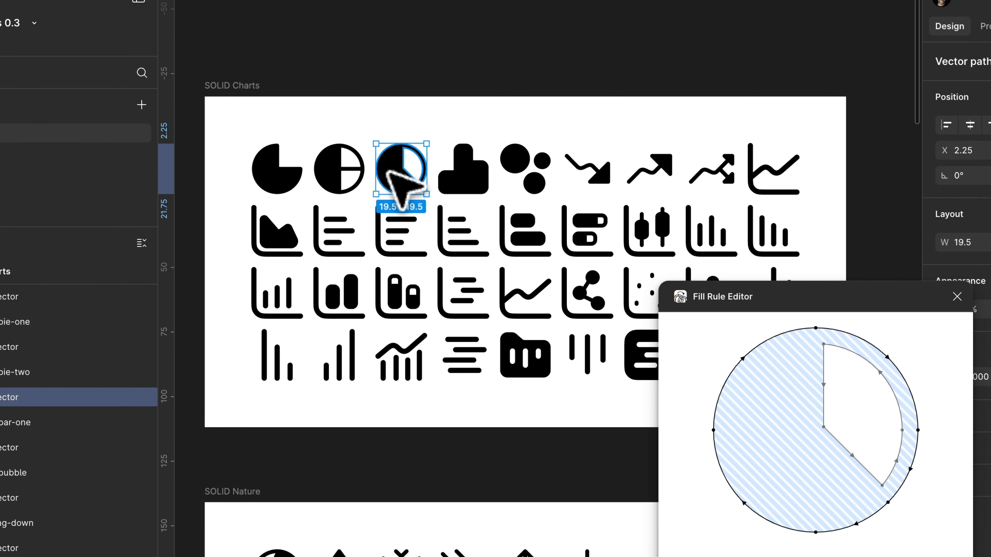
click(459, 168)
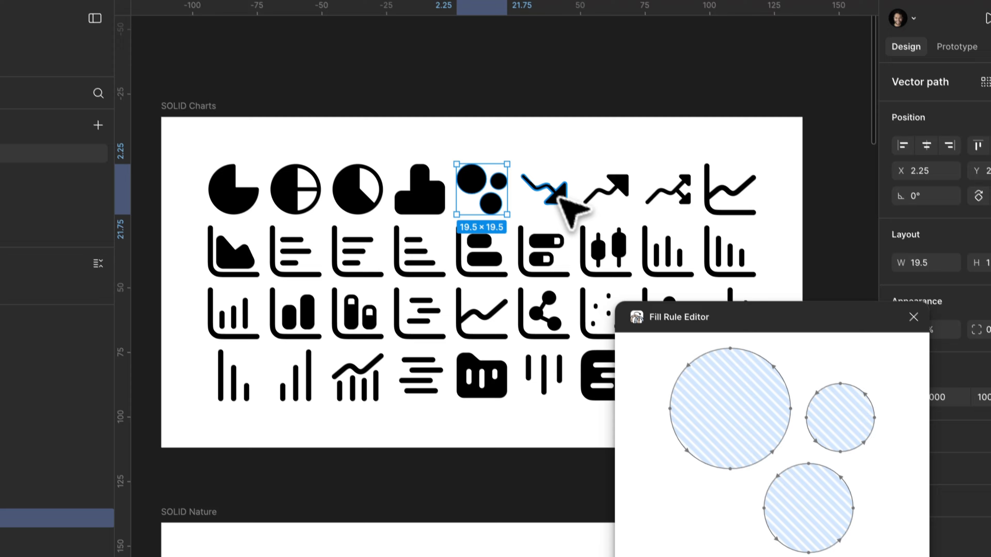
click(605, 176)
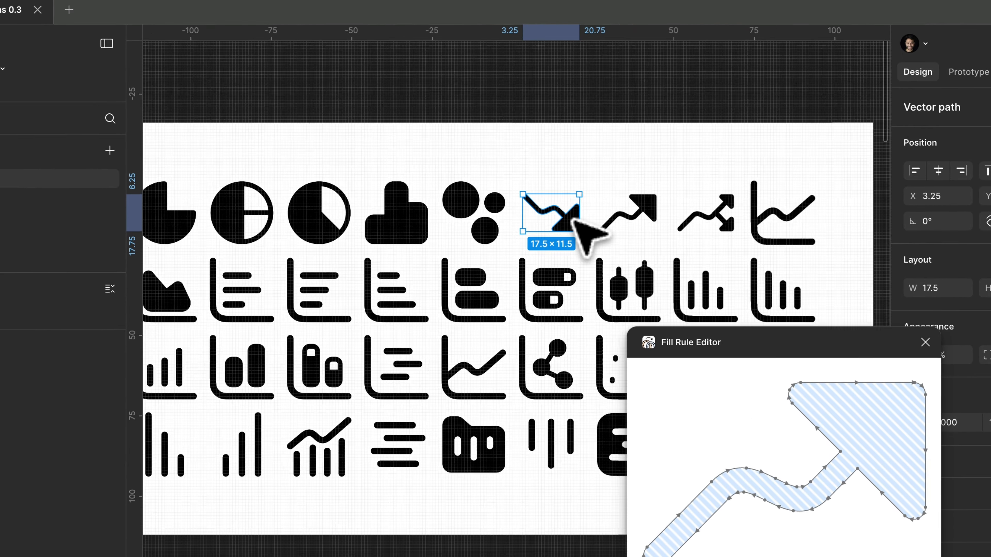
scroll(571, 221, up, 3)
click(657, 196)
scroll(657, 203, right, 4)
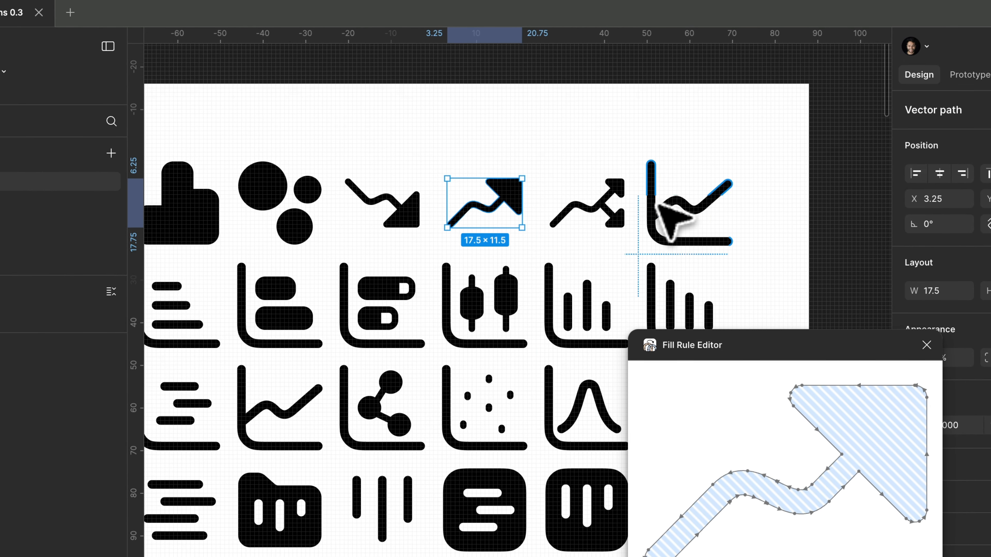
click(604, 202)
click(665, 204)
Check the fill rule of the second-row icons one by one, from chart-area to chart-column-decreasing
scroll(665, 206, left, 10)
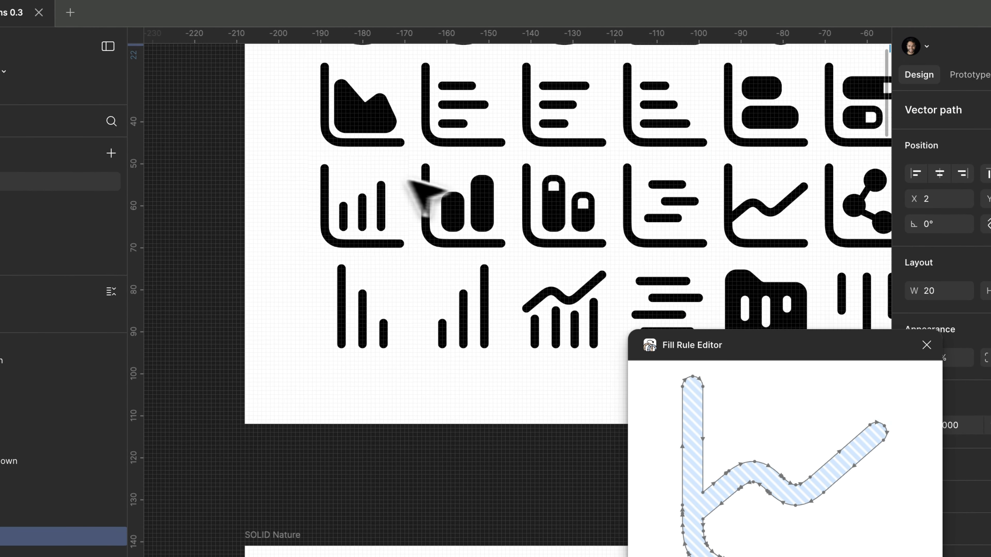
click(361, 117)
scroll(389, 142, up, 2)
click(392, 145)
scroll(396, 164, right, 3)
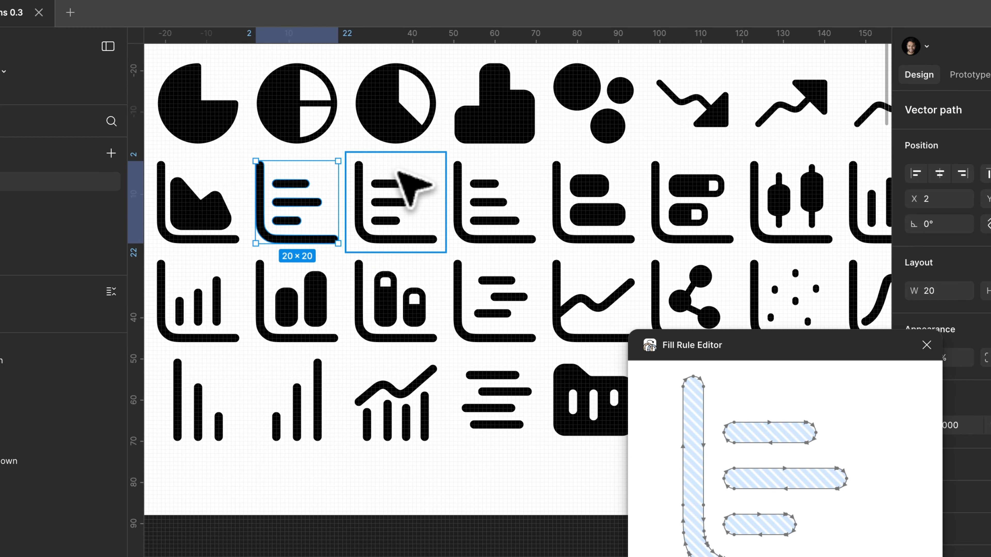
click(472, 198)
scroll(476, 211, right, 5)
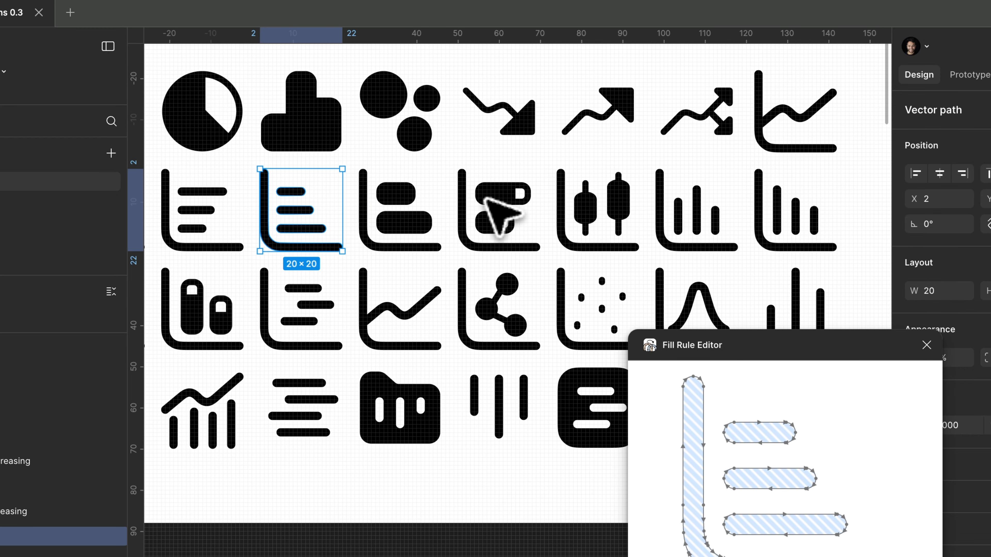
click(418, 224)
click(506, 198)
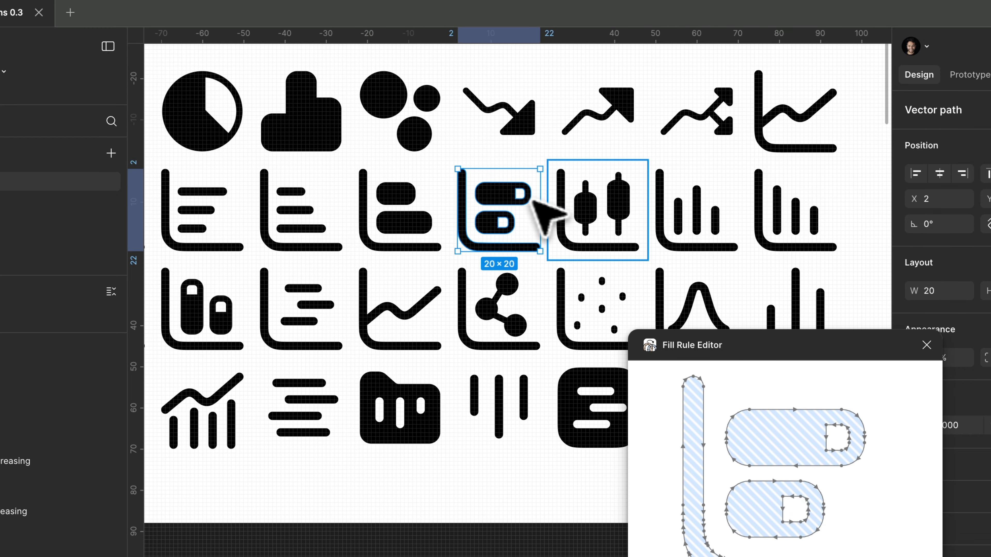
click(560, 205)
click(695, 200)
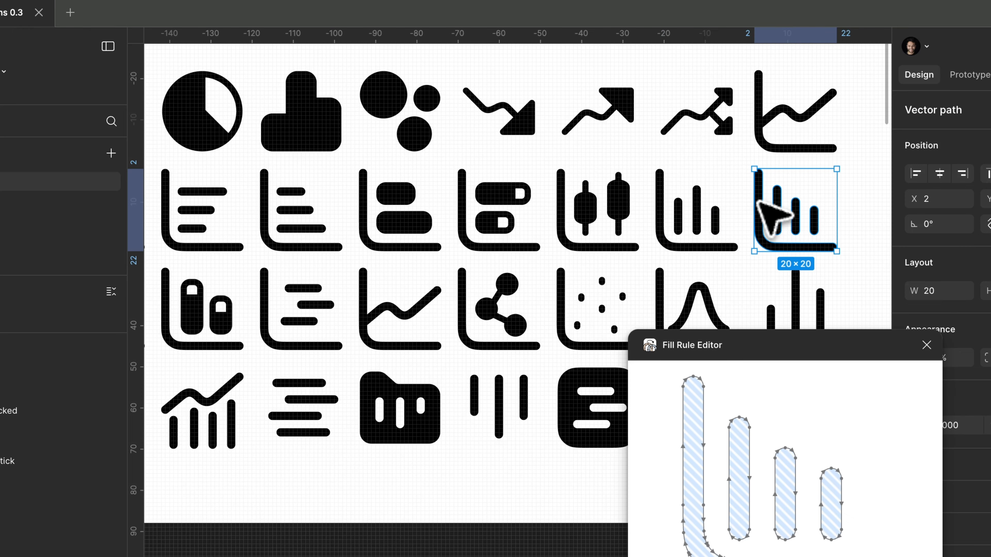
Check the fill rule of the third row's three-column icon without axes, the bell-curve chart and the scatter chart
scroll(758, 201, down, 3)
scroll(759, 201, right, 1)
click(738, 204)
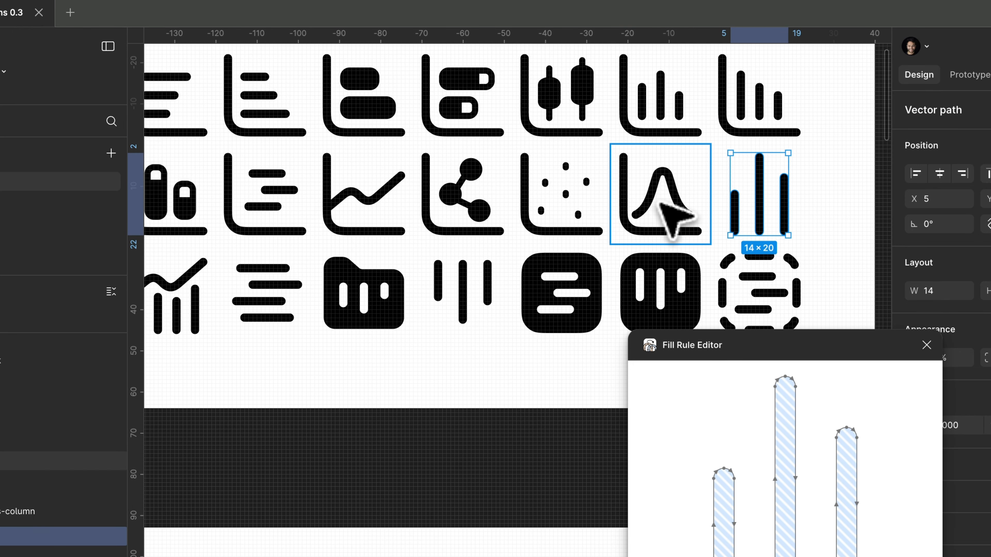
click(661, 213)
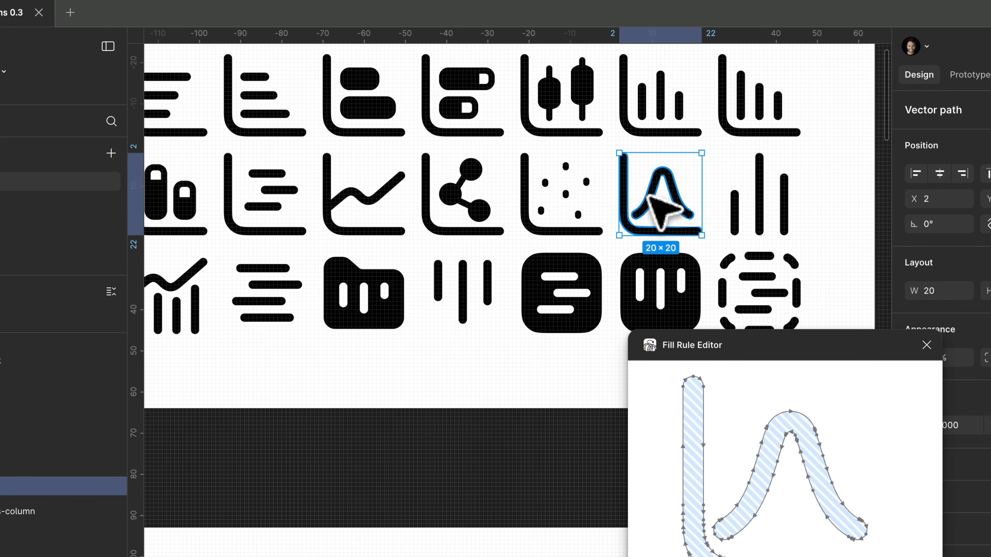
super+click(587, 185)
key(Escape)
super+click(586, 182)
scroll(593, 195, left, 2)
scroll(593, 195, up, 1)
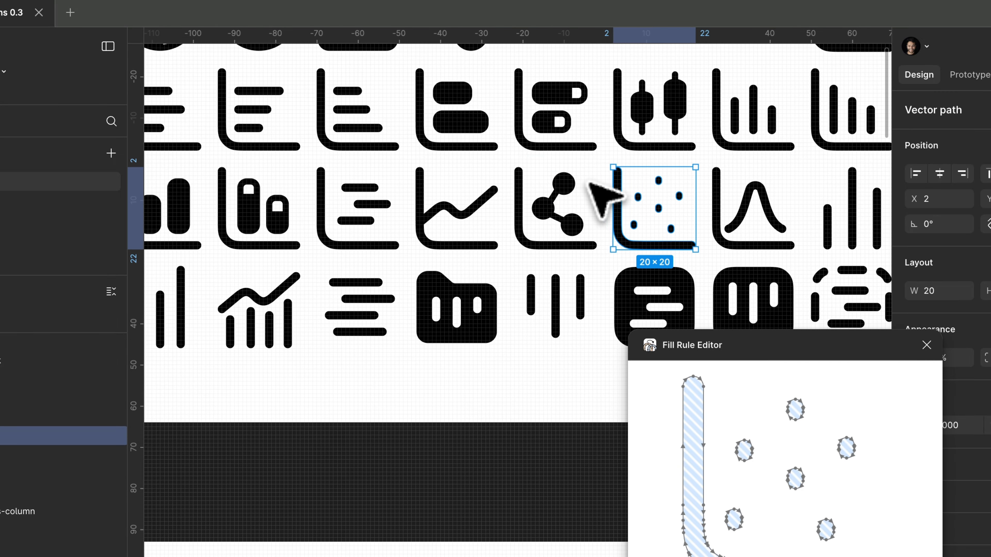
Check the fill rule of the chart-network, chart-line, chart-gantt and wide-column icons in the third row
click(585, 201)
scroll(586, 201, left, 2)
scroll(585, 201, up, 1)
click(552, 223)
scroll(554, 226, left, 2)
scroll(554, 227, down, 1)
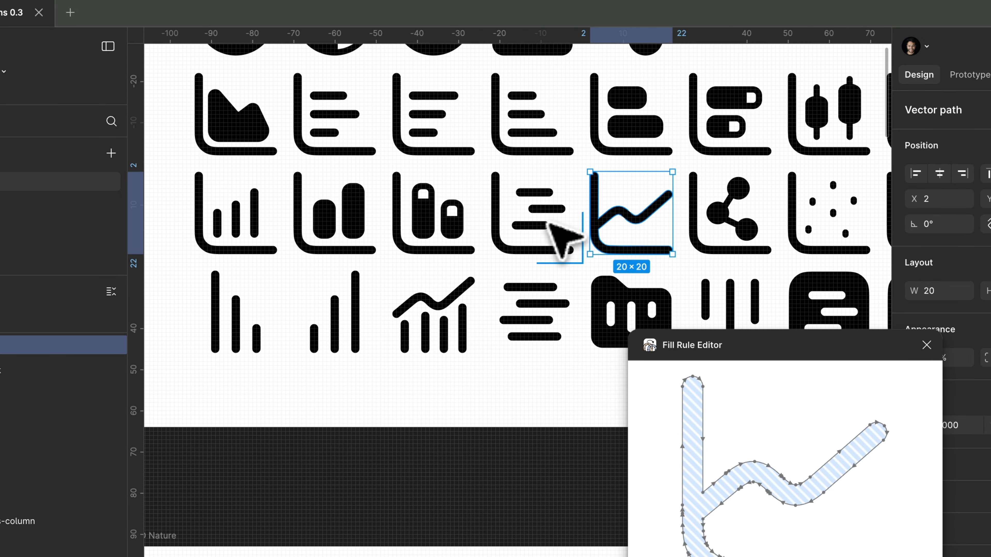
click(549, 212)
click(447, 212)
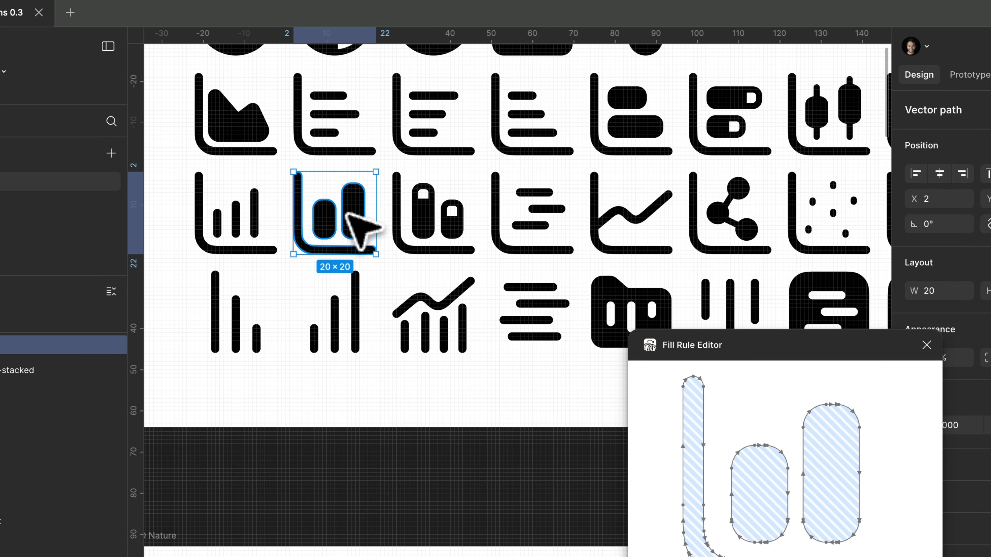
Check the fill rule of the chart-column-increasing icon and the first two column icons in the fourth row
scroll(297, 199, down, 2)
scroll(296, 199, left, 1)
click(255, 229)
click(251, 316)
click(329, 327)
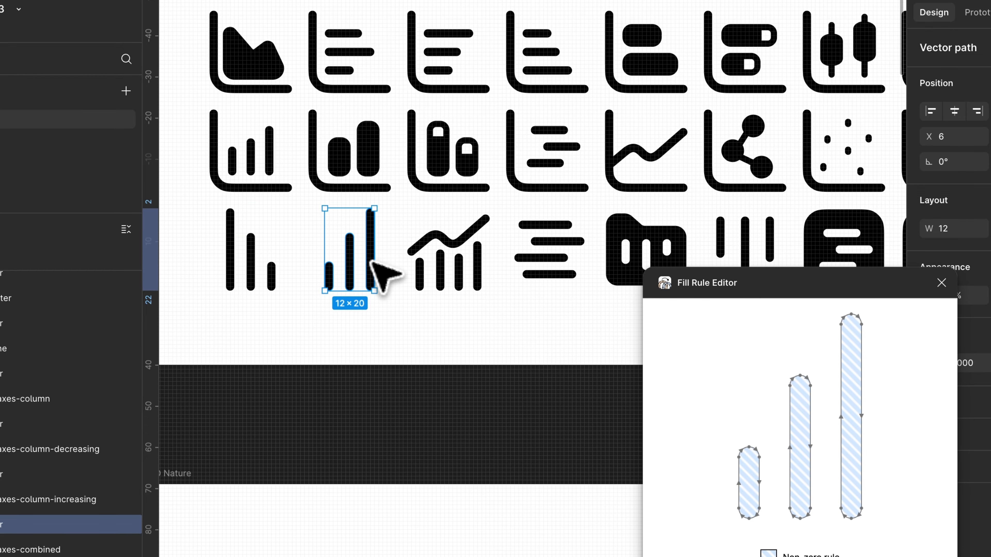
Check the fill rule of the combined column-and-line chart and the axis-free gantt icon in the fourth row
click(476, 252)
scroll(471, 250, right, 3)
scroll(471, 251, down, 1)
click(437, 219)
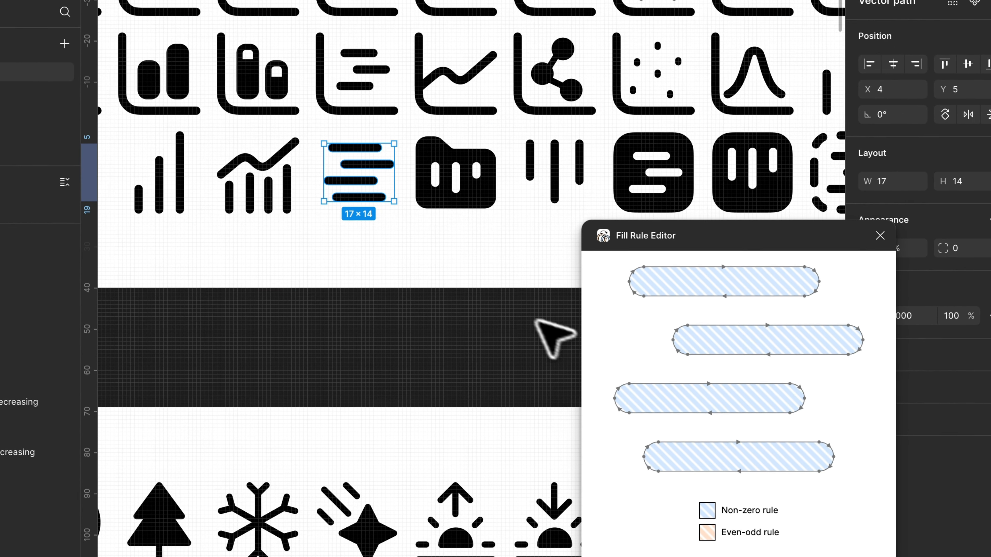
Switch the fill of the folder kanban icon in the fourth row to the non-zero rule
click(501, 218)
scroll(503, 220, right, 3)
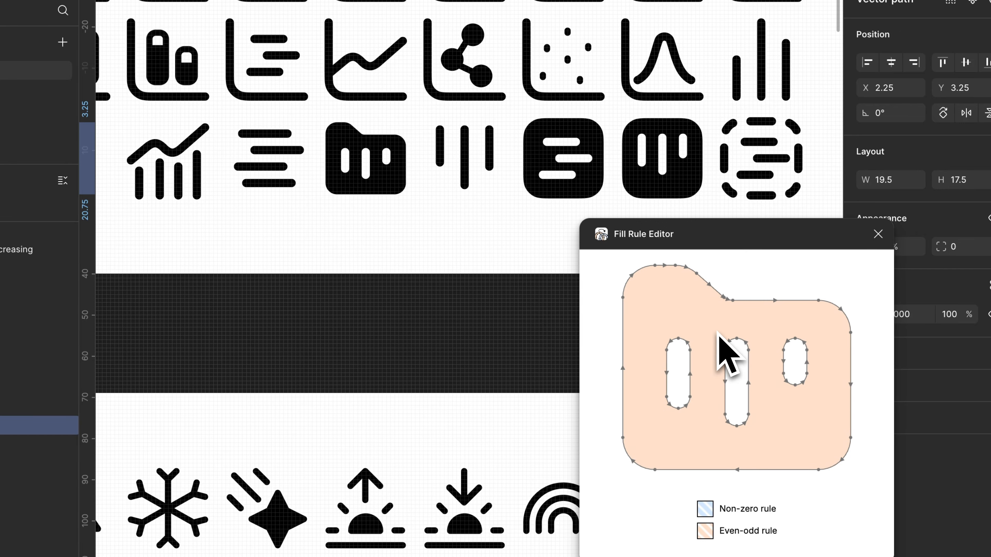
ctrl+scroll(352, 139, up, 3)
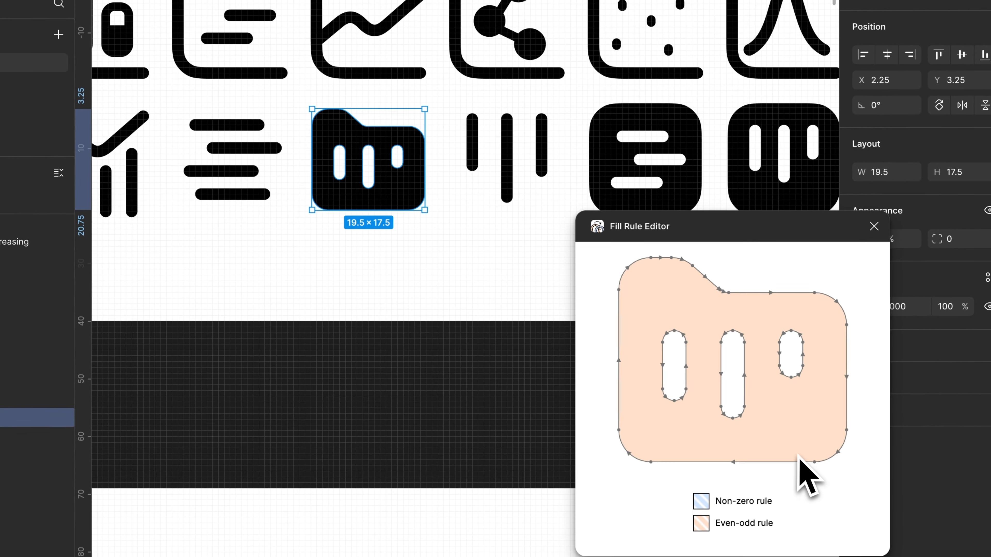
click(798, 455)
scroll(467, 346, right, 3)
scroll(467, 346, up, 1)
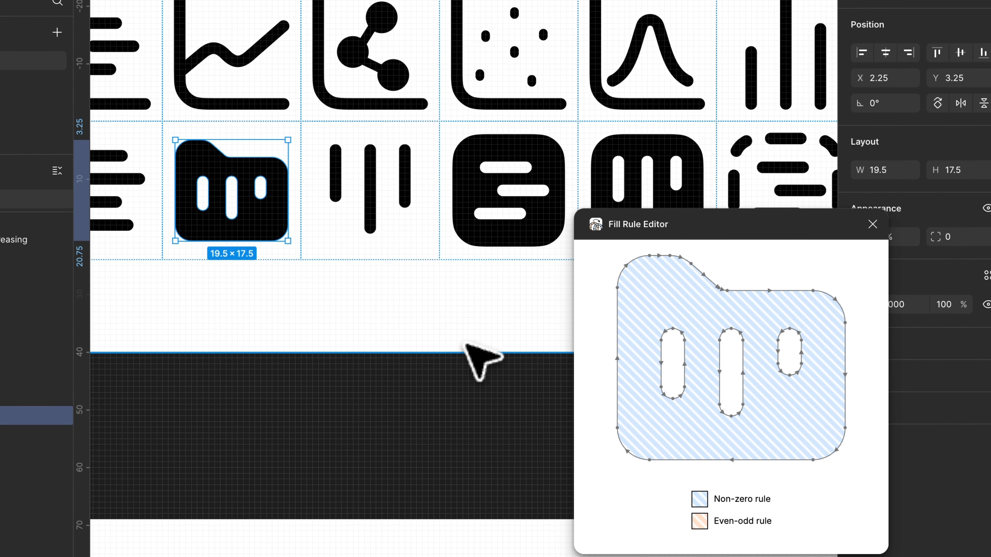
Check the solid square gantt and square kanban icons and set the fill to the non-zero rule
scroll(376, 199, right, 3)
scroll(375, 200, down, 1)
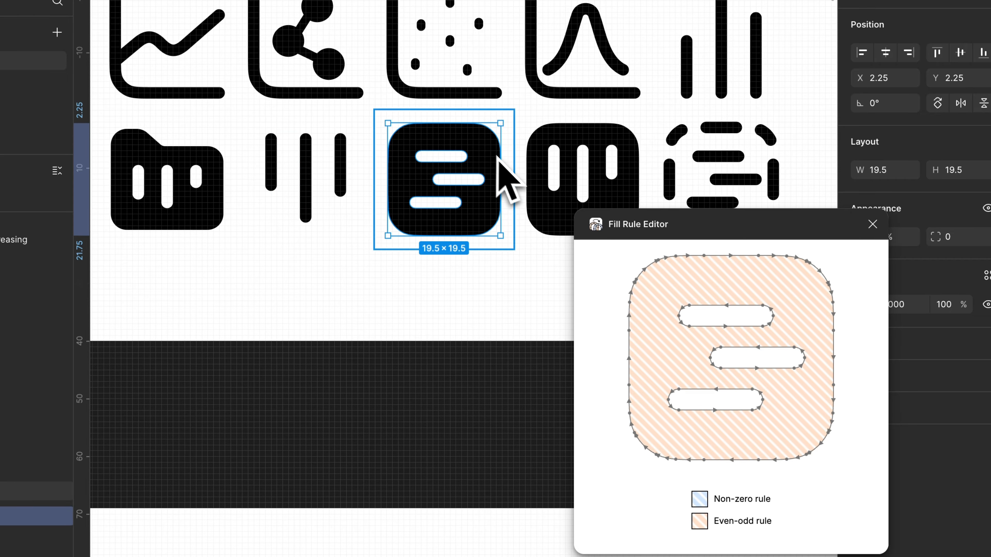
click(827, 374)
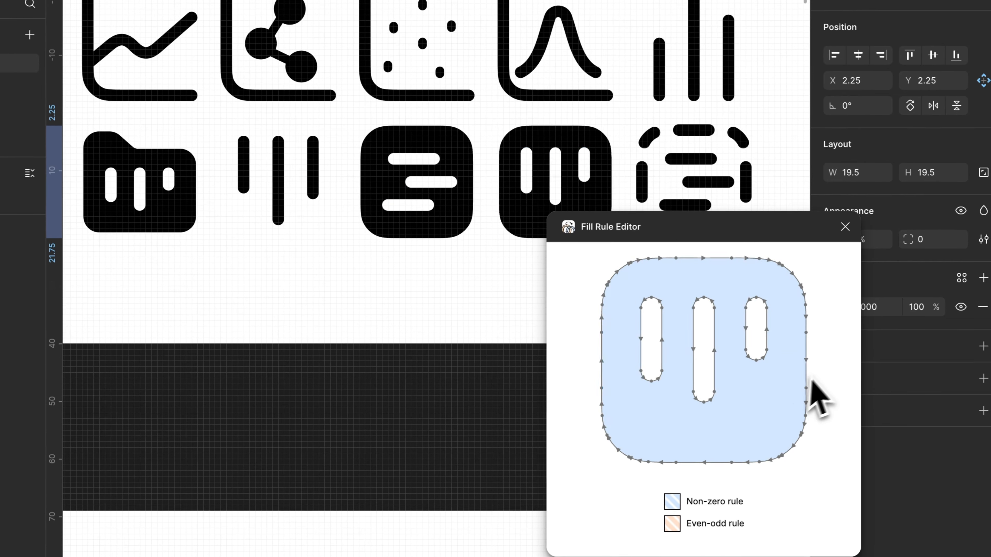
Check the fill rule of the dashed square kanban icon at the end of the fourth row, and clear the selection
scroll(669, 149, right, 3)
scroll(669, 149, down, 1)
click(625, 130)
scroll(611, 139, right, 3)
scroll(611, 139, down, 1)
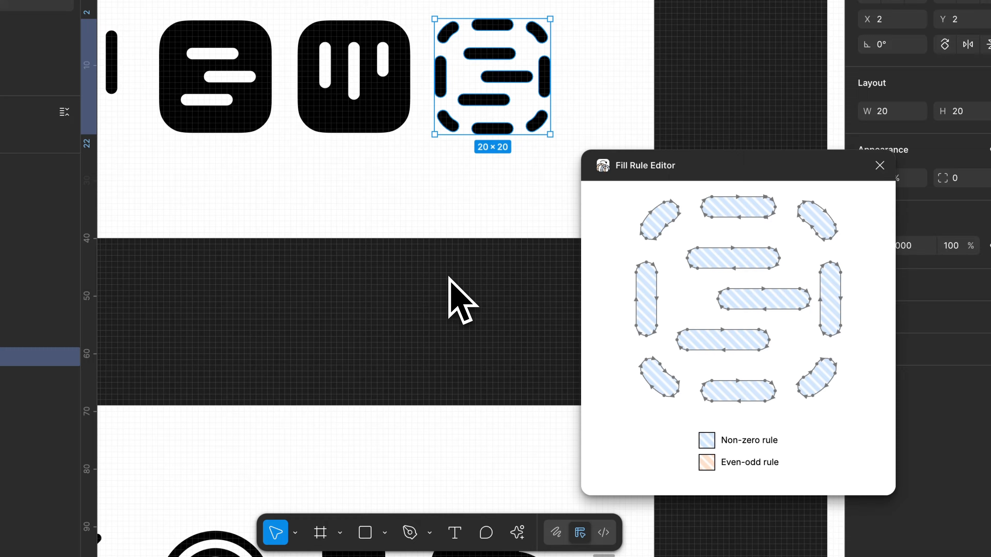
click(449, 277)
scroll(531, 67, down, 5)
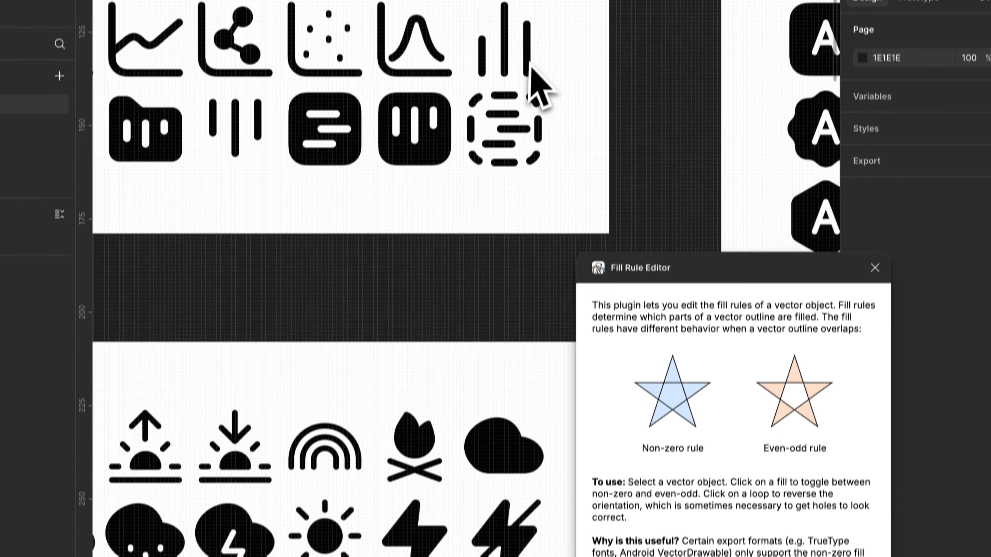
Consult the notes checklist and select every vector inside the SOLID Charts frame to check for leftover strokes
scroll(538, 89, up, 3)
scroll(539, 90, left, 2)
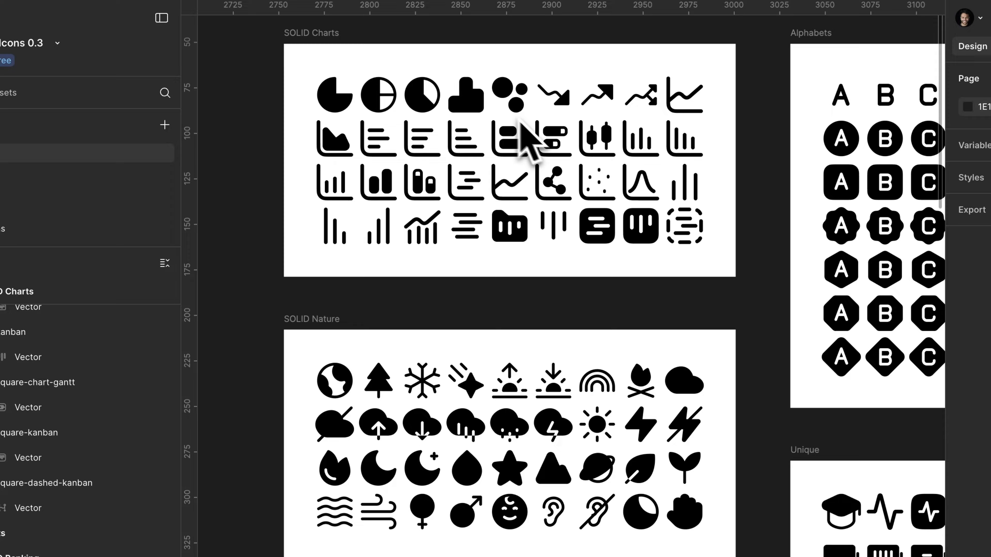
click(316, 57)
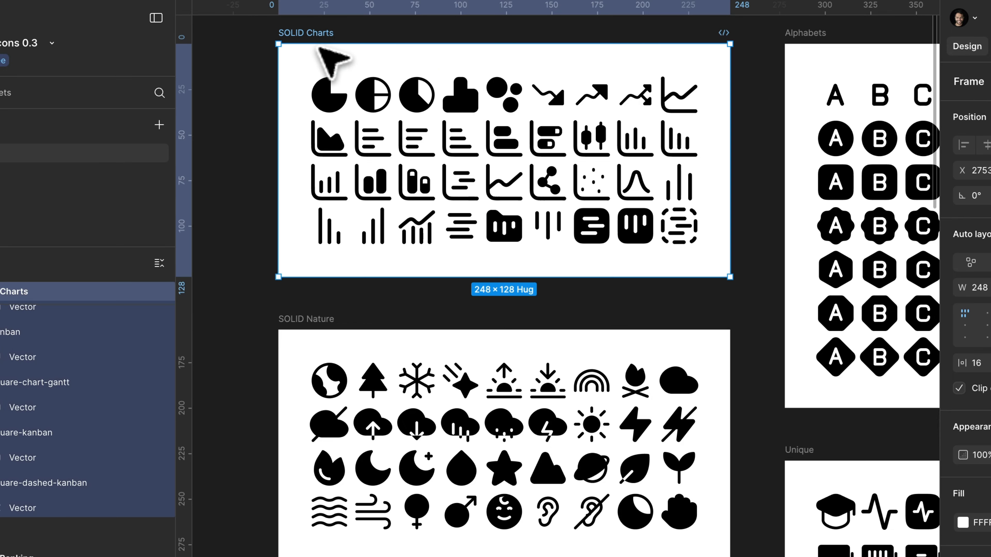
key(Return)
key(Return)
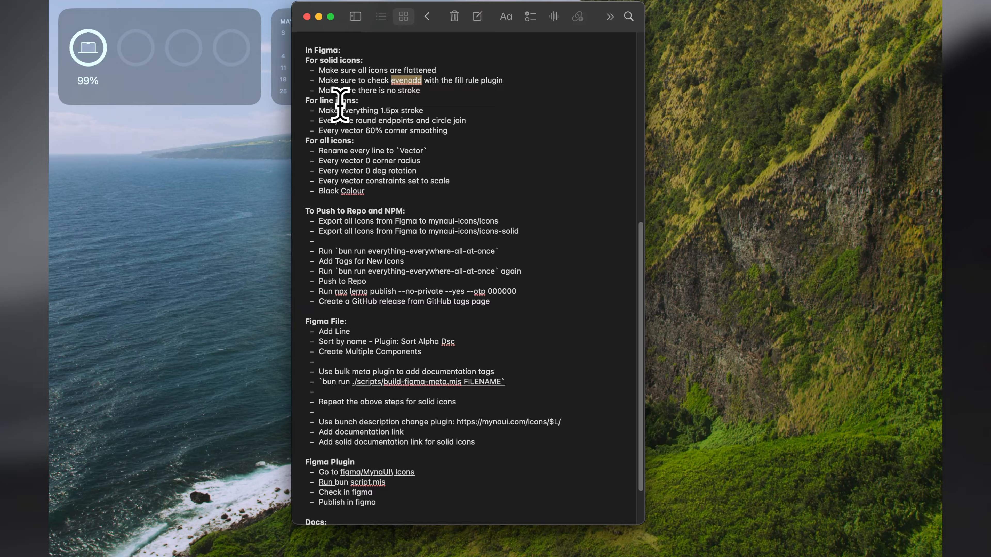
Select all vectors in the line-icon Charts frame and check their stroke weight against the checklist's 1.5px rule
drag(319, 110, 426, 109)
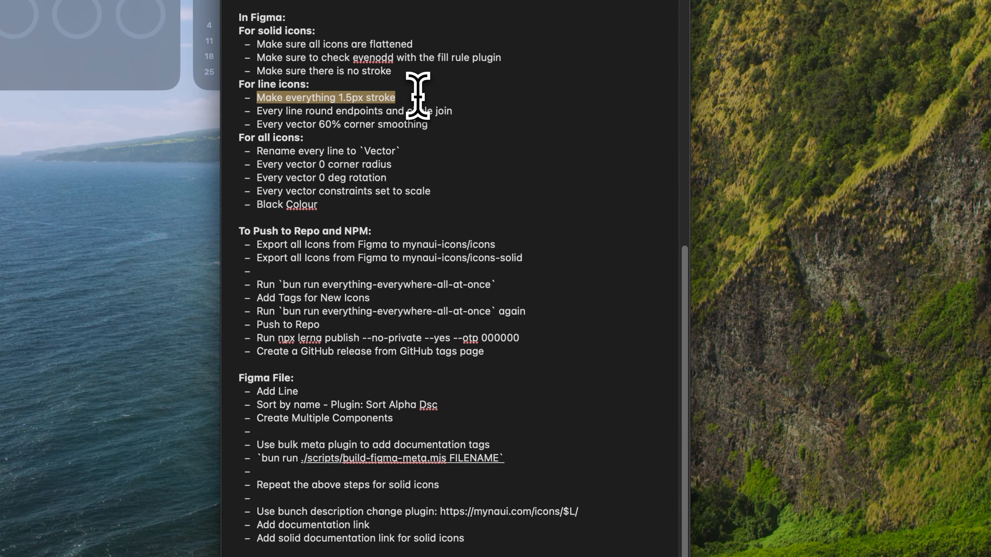
key(ctrl+Right)
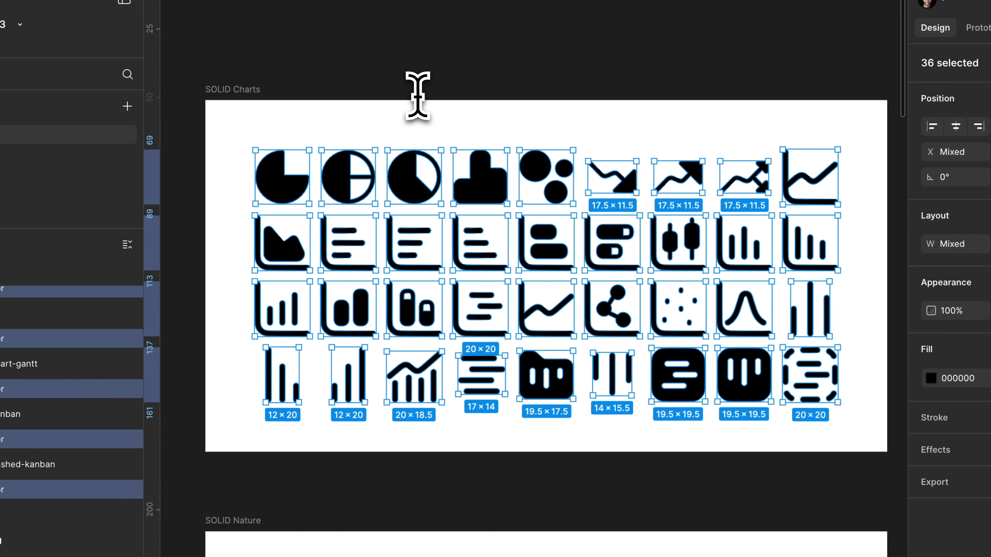
click(422, 42)
scroll(422, 42, down, 5)
scroll(422, 42, down, 5)
scroll(436, 40, left, 5)
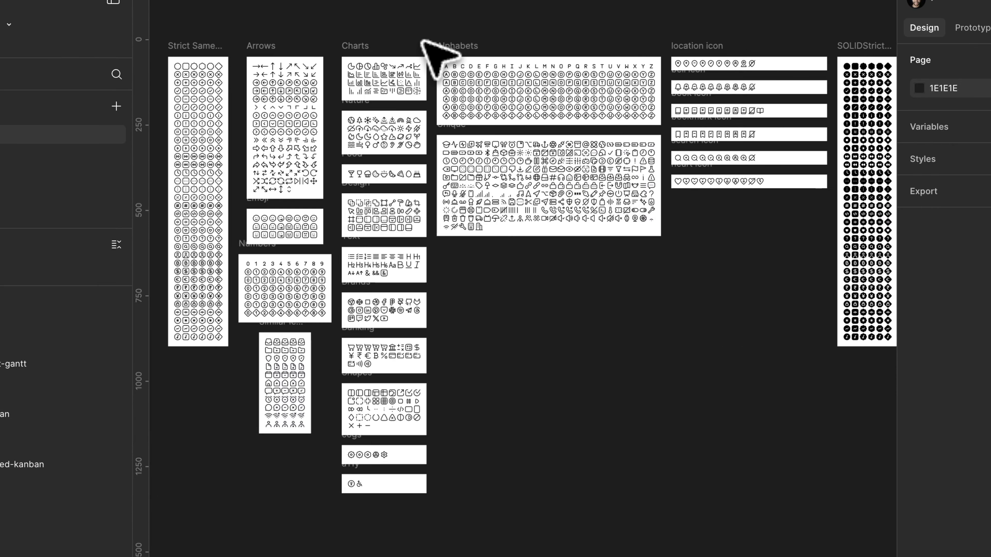
scroll(427, 44, up, 5)
click(423, 77)
key(shift+2)
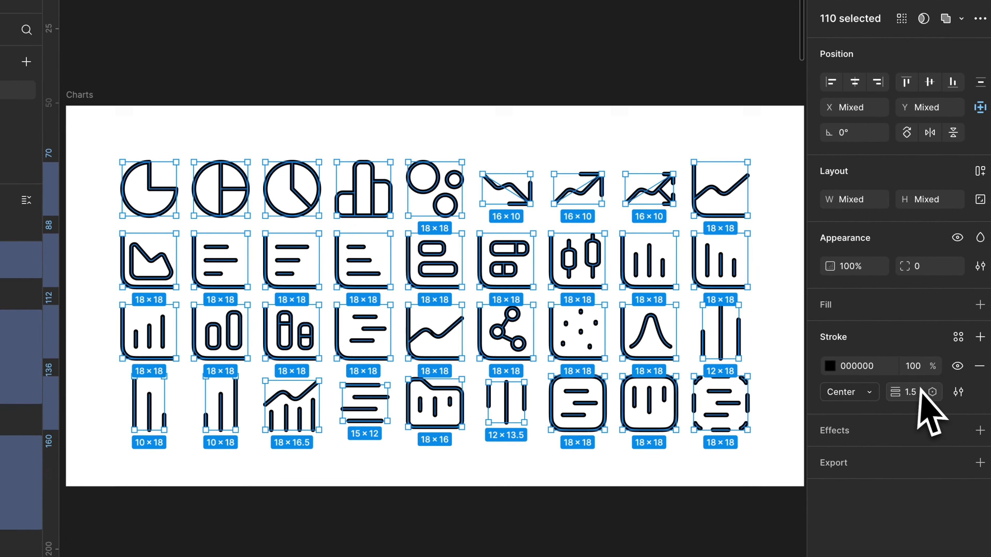
Open the stroke settings of the selected chart vectors to check for round end points and round joins, as the checklist requires
key(ctrl+Left)
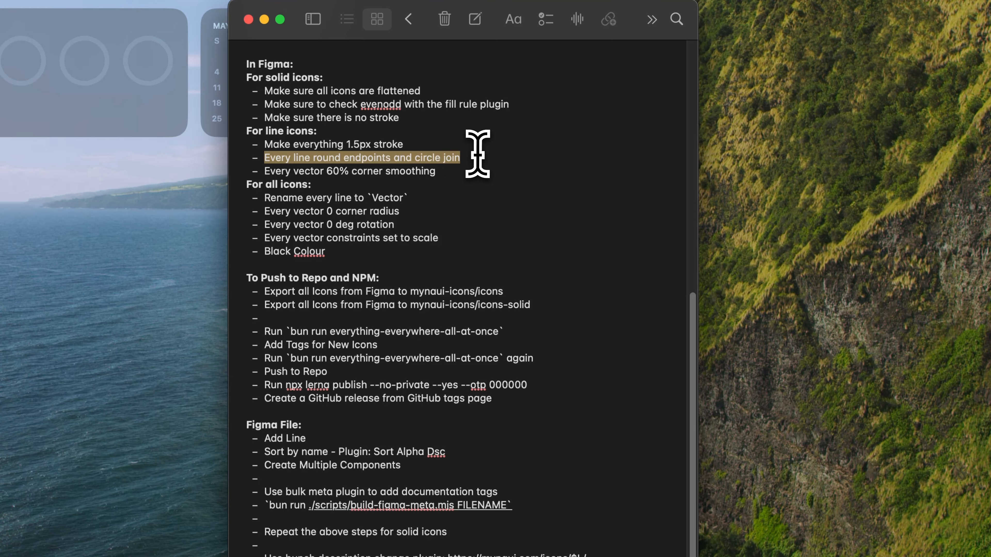
key(ctrl+Right)
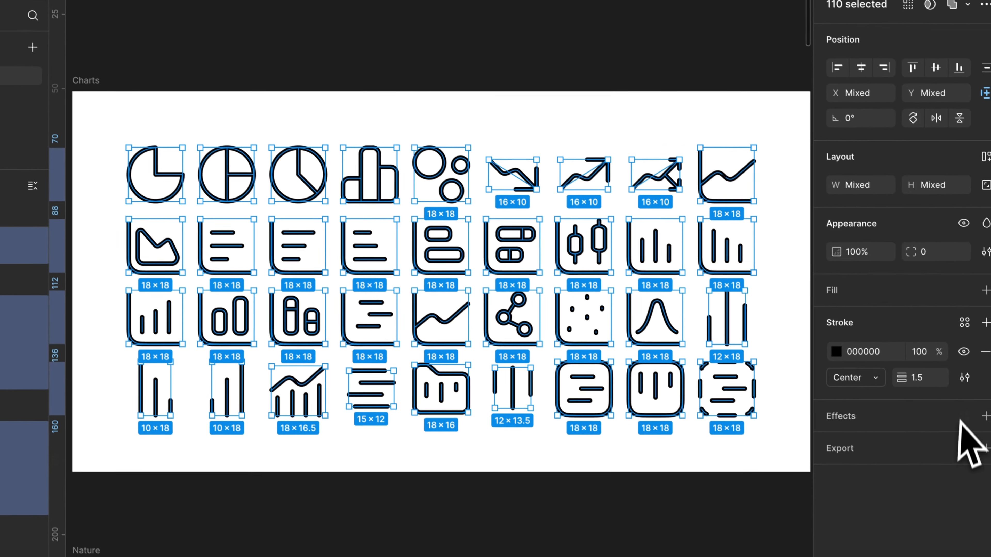
click(957, 371)
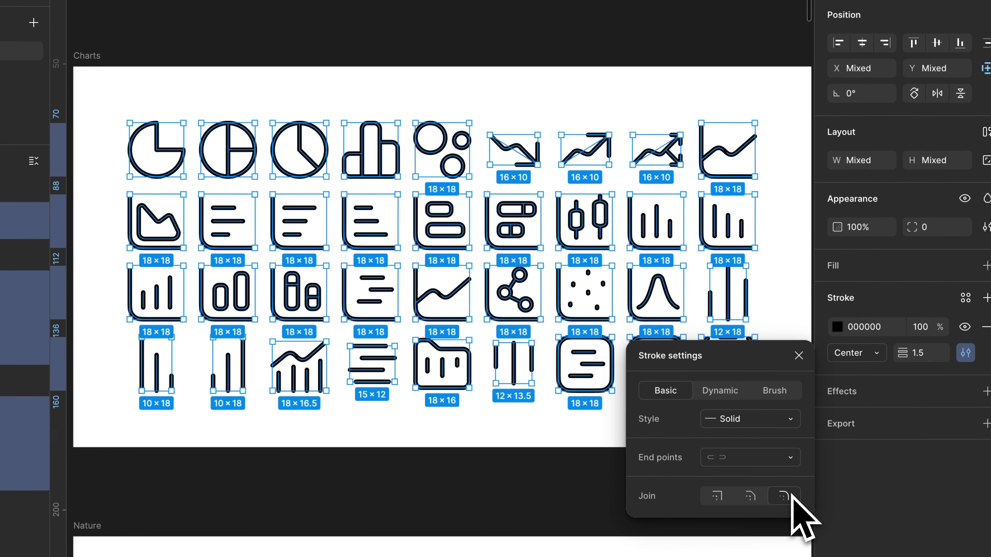
Check the corner smoothing of the selected chart vectors against the checklist's 60% rule, and clear the selection
key(ctrl+Left)
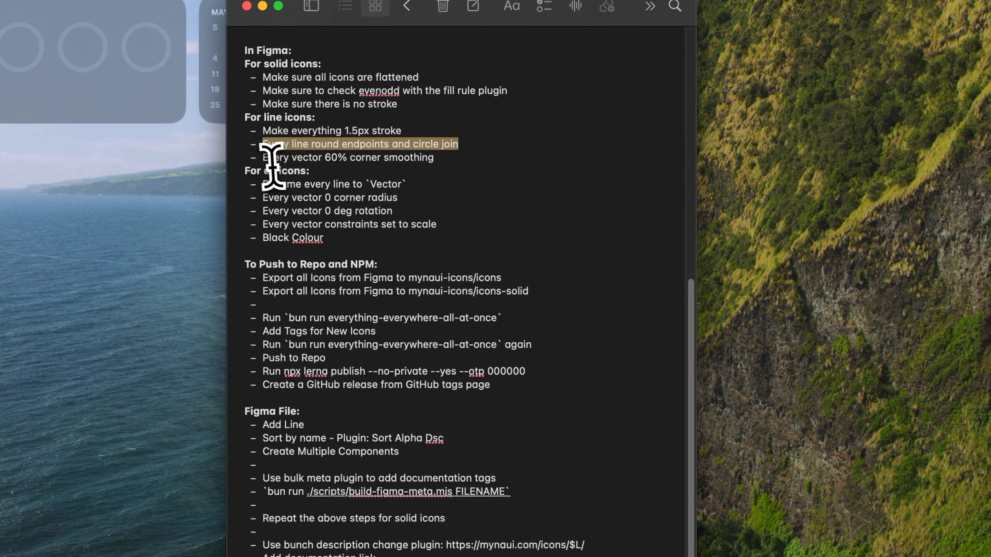
drag(267, 163, 395, 166)
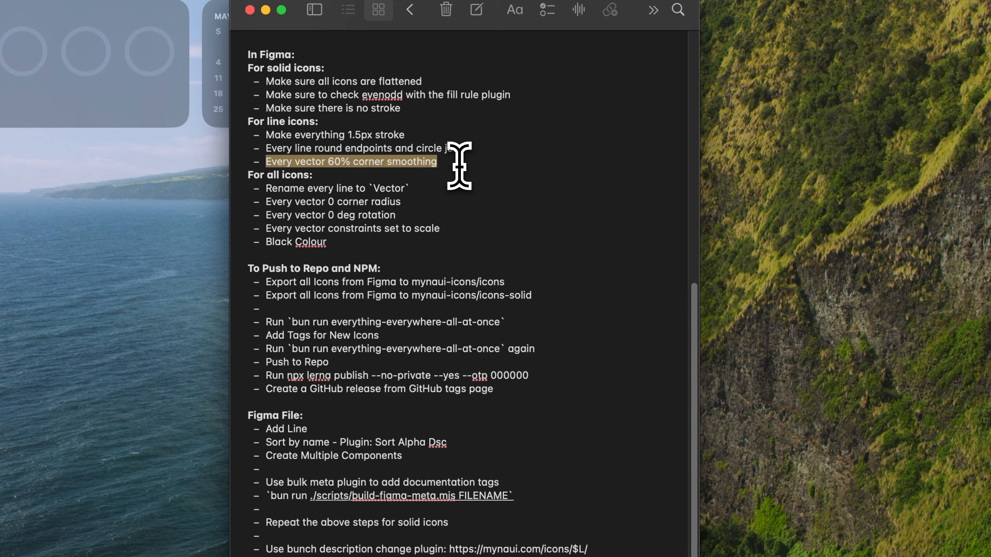
key(ctrl+Right)
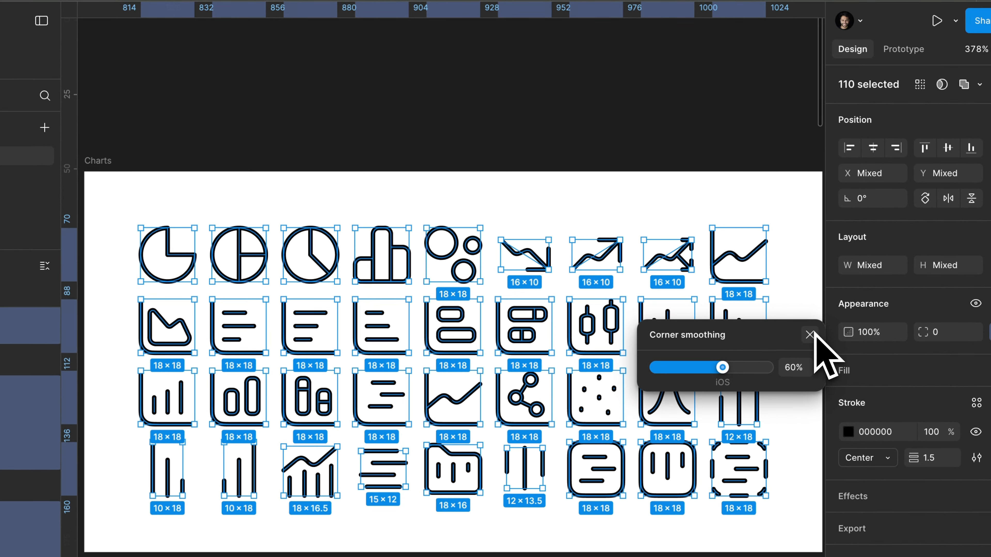
click(641, 45)
Look through the Charts frame's layers to check that every line is named Vector, as the checklist requires
key(ctrl+Left)
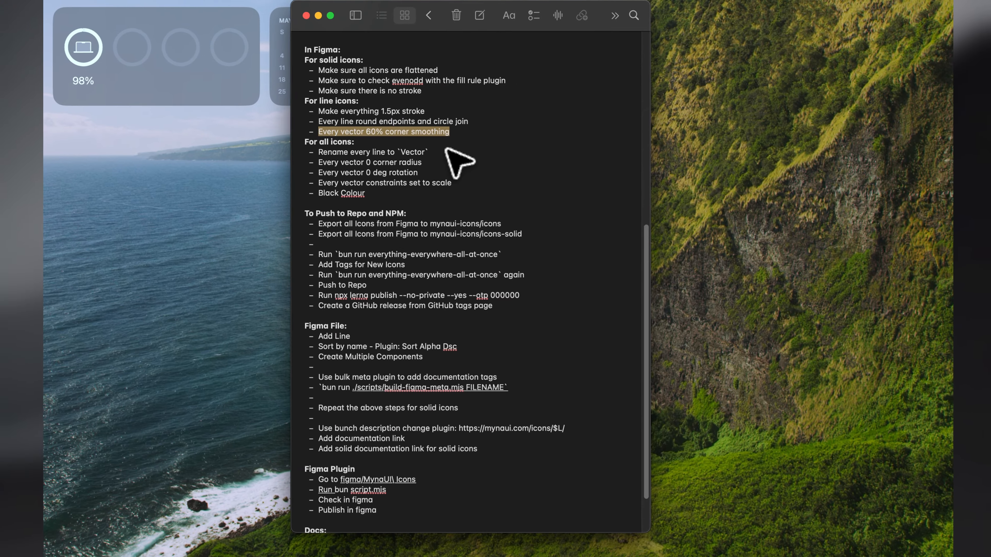
key(ctrl+Right)
scroll(420, 93, down, 5)
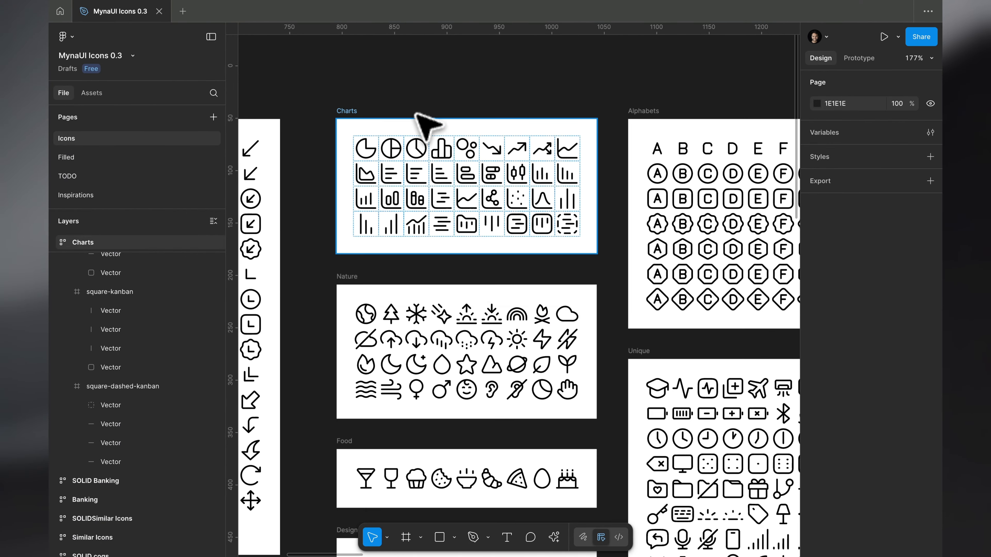
super+click(413, 139)
scroll(156, 305, up, 5)
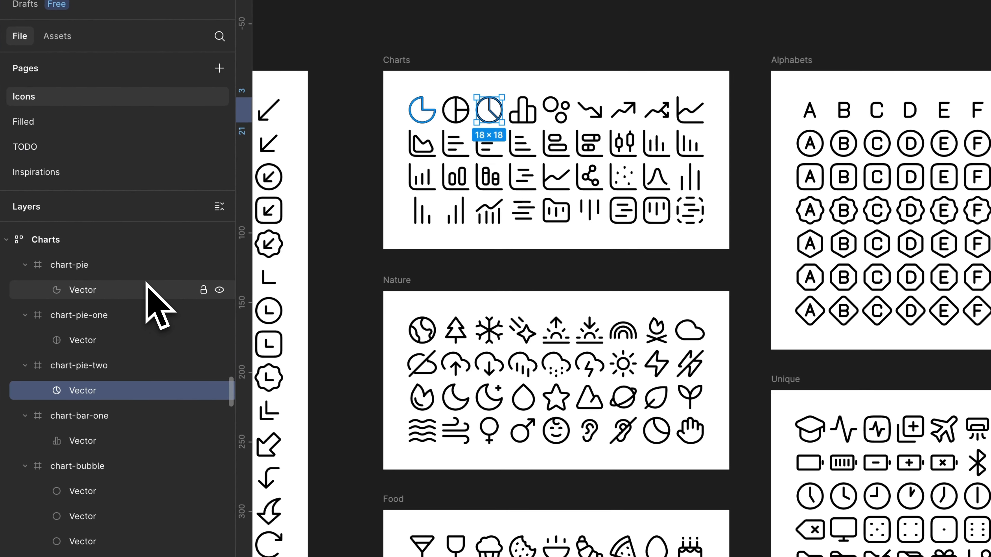
scroll(102, 336, down, 5)
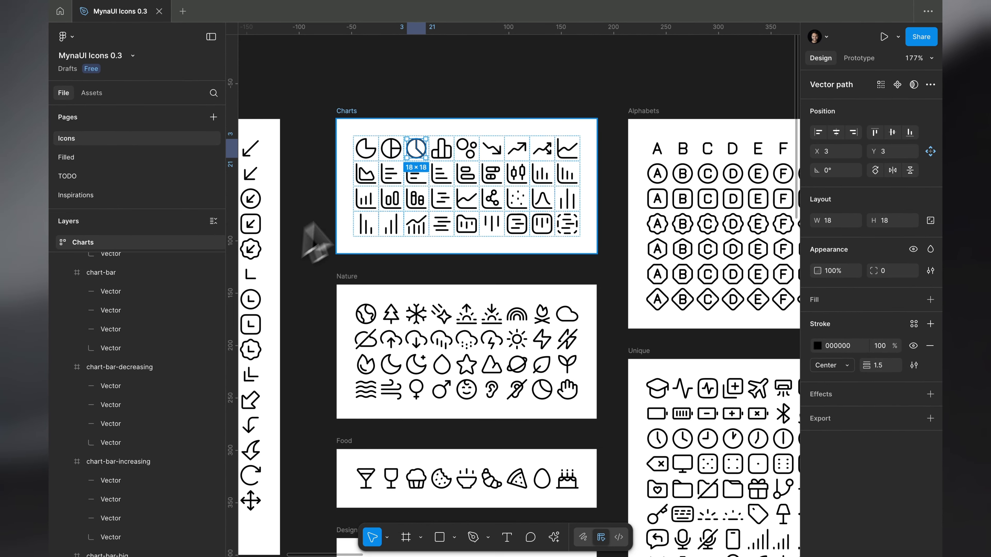
scroll(449, 129, up, 5)
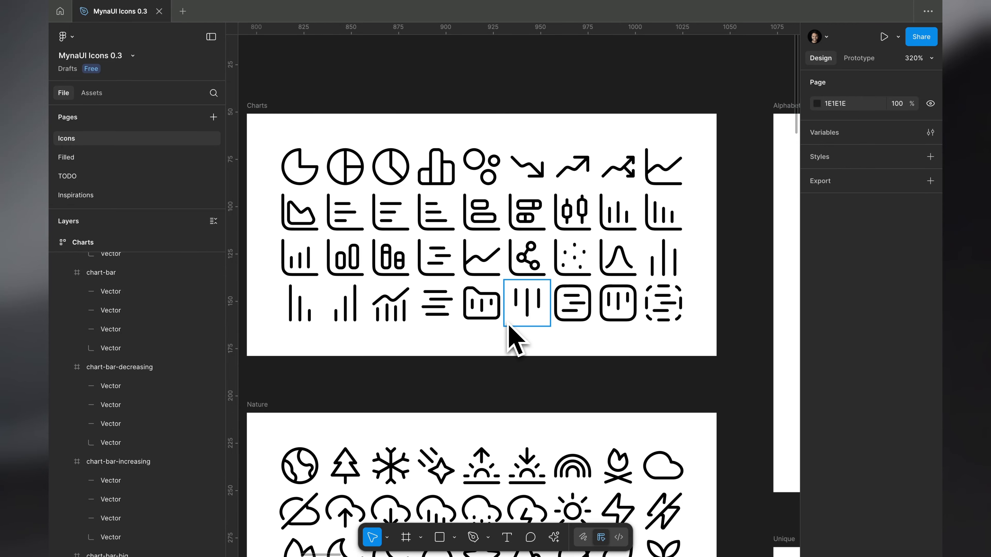
Select all vectors in the Charts frame and check their corner radius against the checklist's value of 0
key(ctrl+Left)
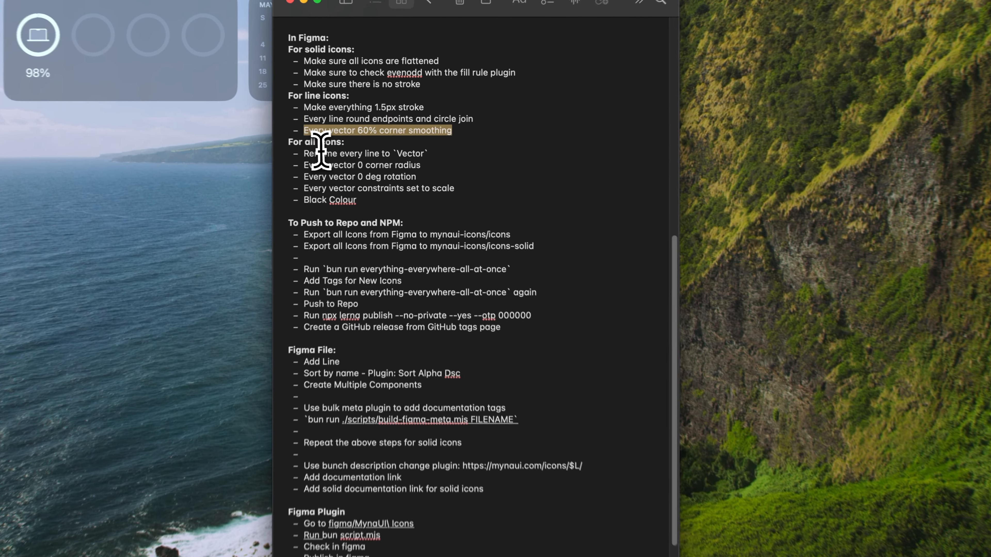
triple_click(322, 151)
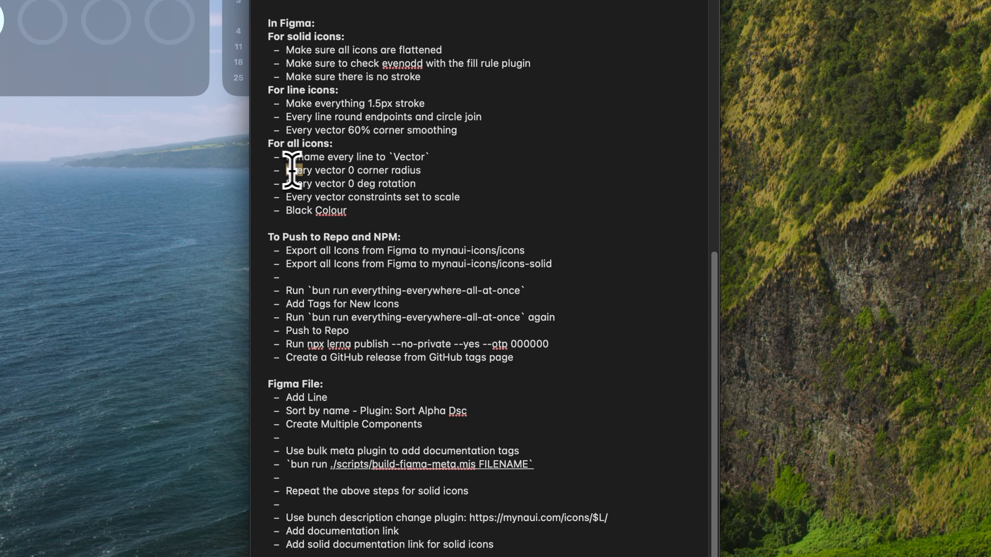
key(ctrl+Right)
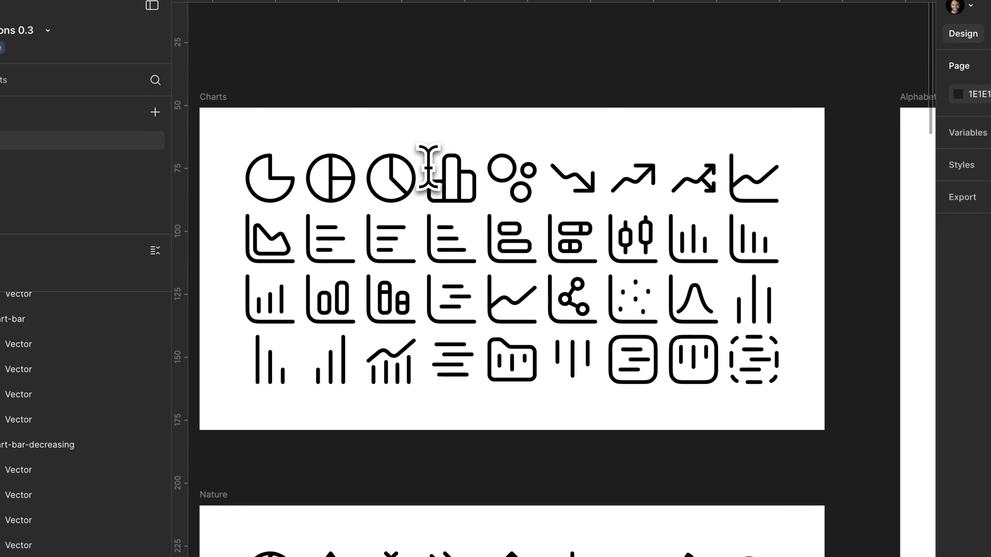
click(234, 125)
key(Return)
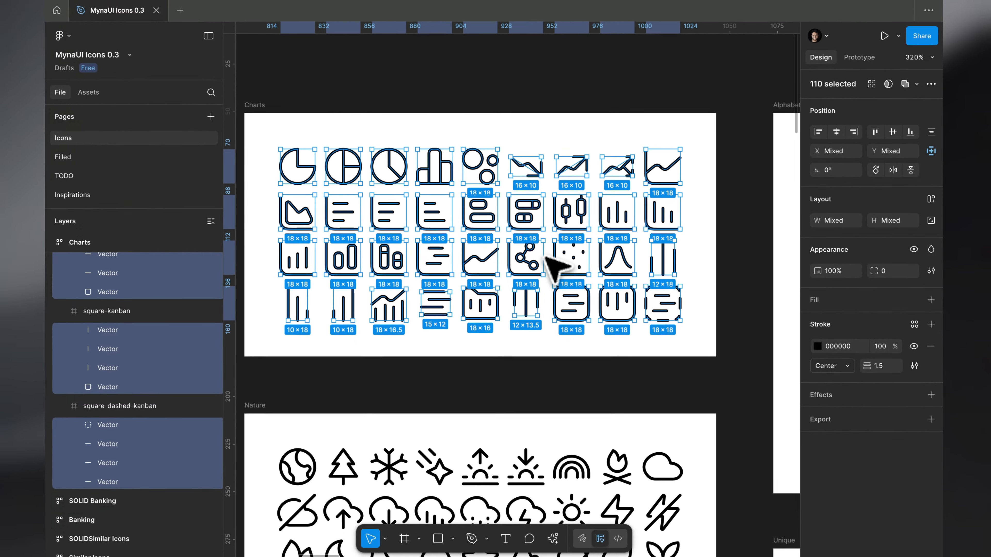
Check the rotation of the selected chart vectors against the checklist's 0 deg rule, and clear the selection
key(ctrl+Left)
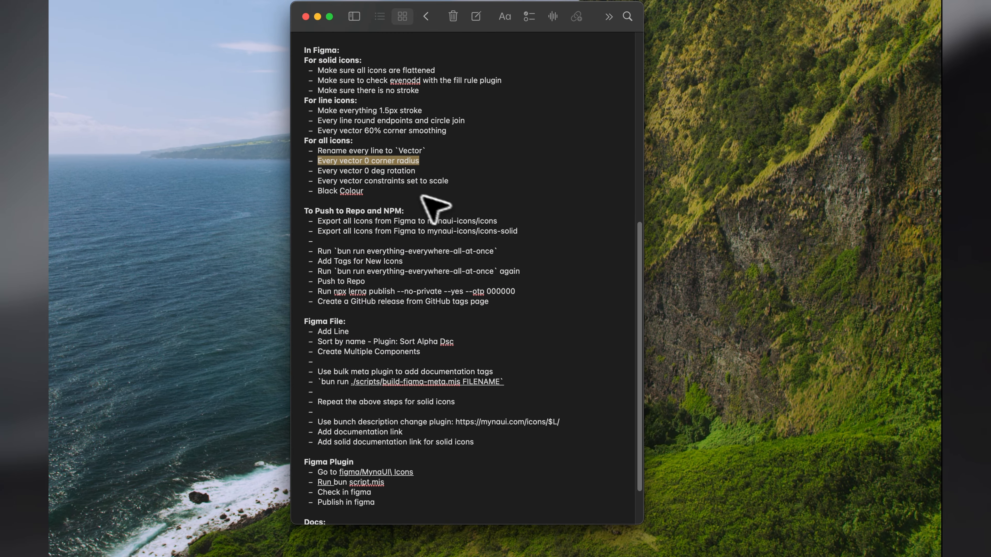
key(ctrl+Right)
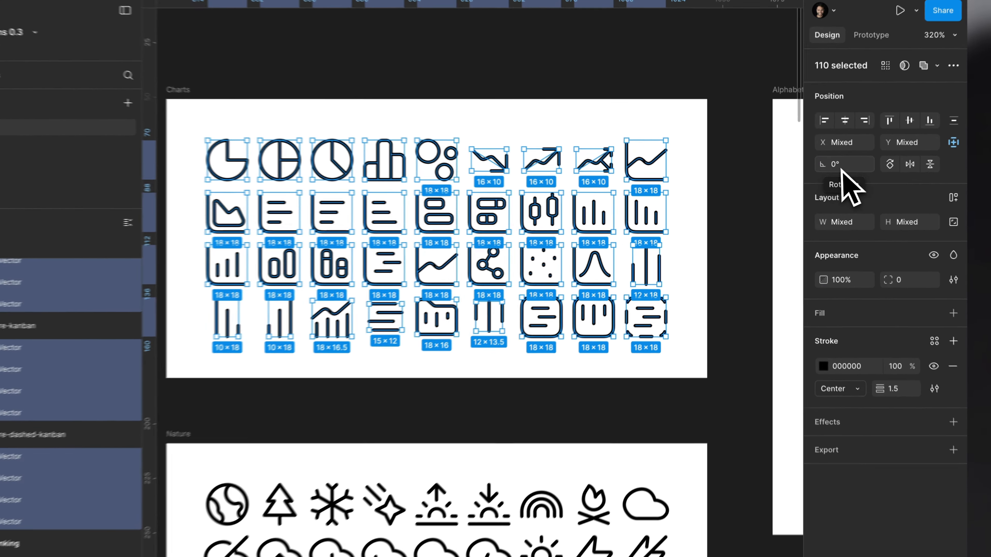
click(837, 173)
key(Escape)
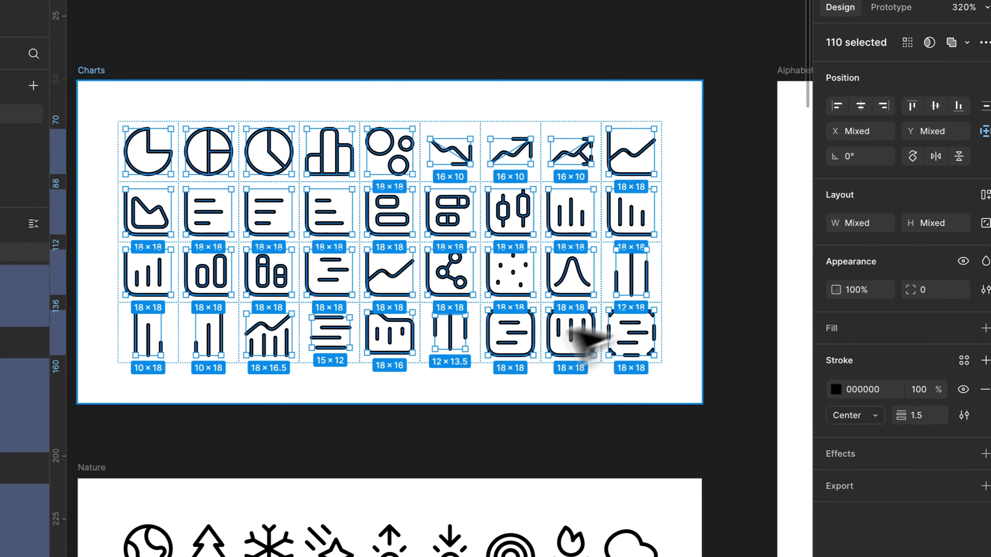
key(Escape)
scroll(378, 223, up, 3)
ctrl+click(414, 301)
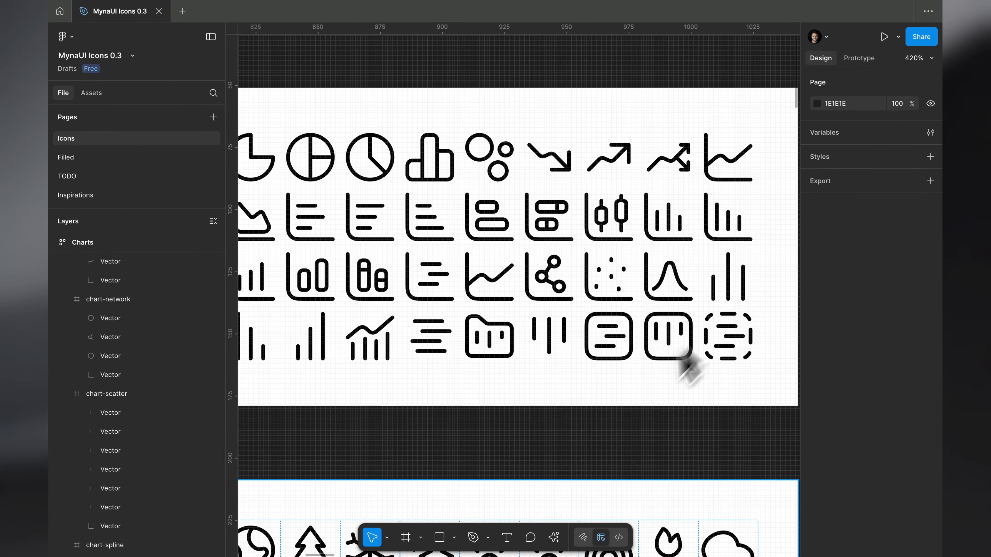
Set the horizontal and vertical constraints of all vectors in the Charts frame to Scale, as the checklist requires, and clear the selection
key(ctrl+Left)
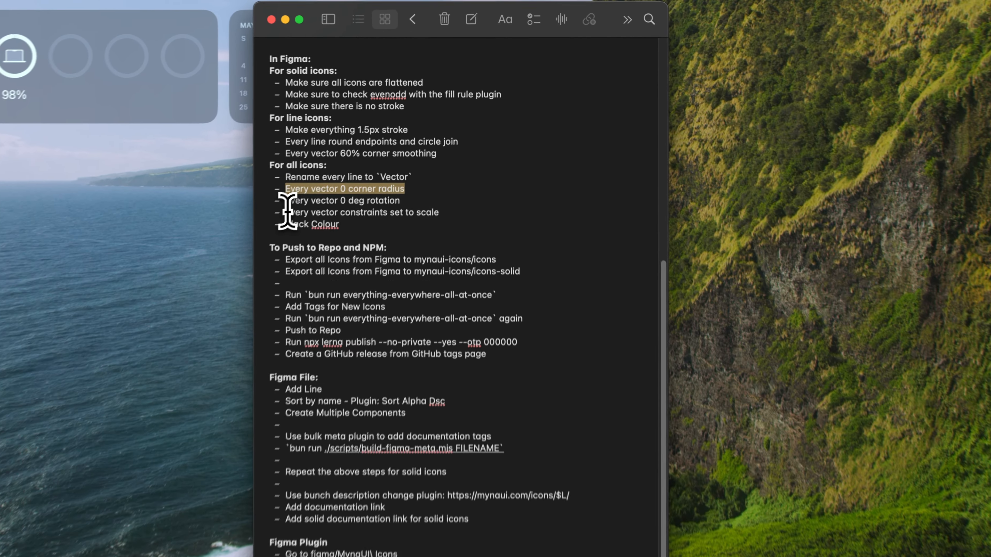
drag(324, 180, 491, 178)
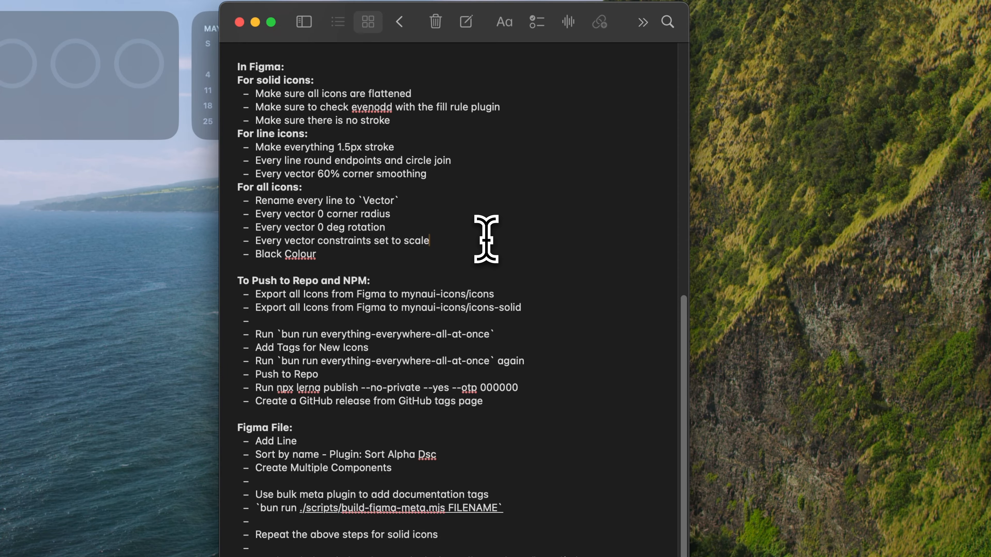
key(ctrl+Right)
click(311, 126)
key(Return)
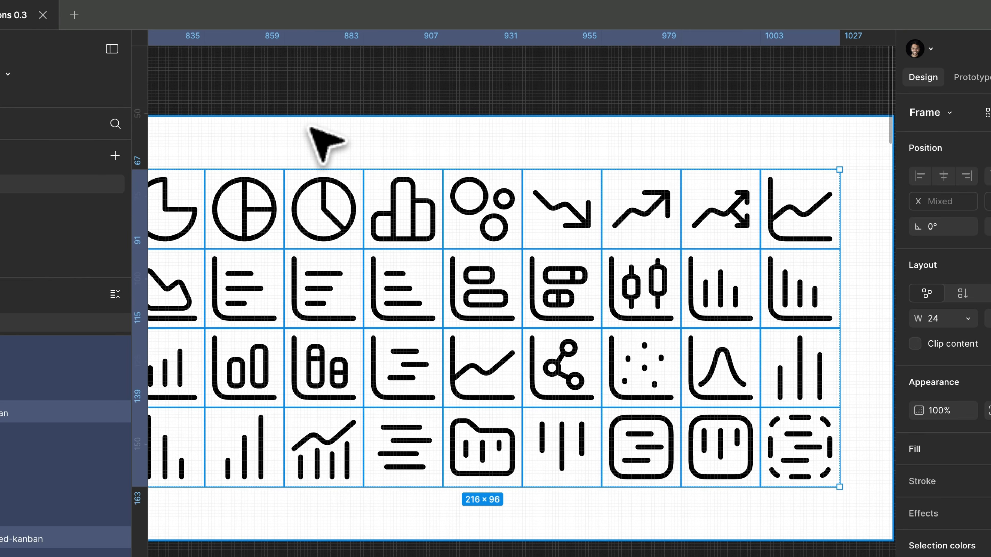
key(Return)
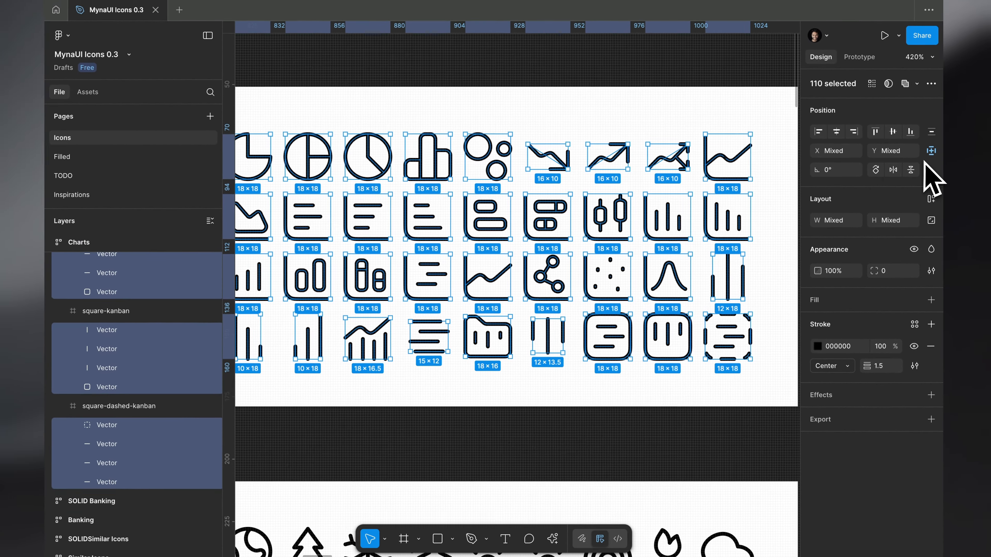
key(super+minus)
click(944, 159)
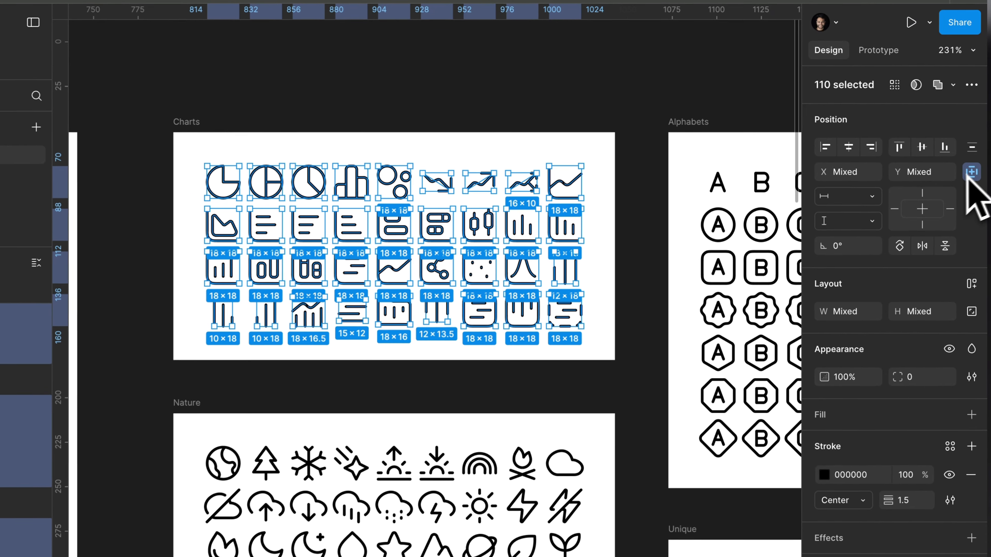
click(847, 180)
click(861, 242)
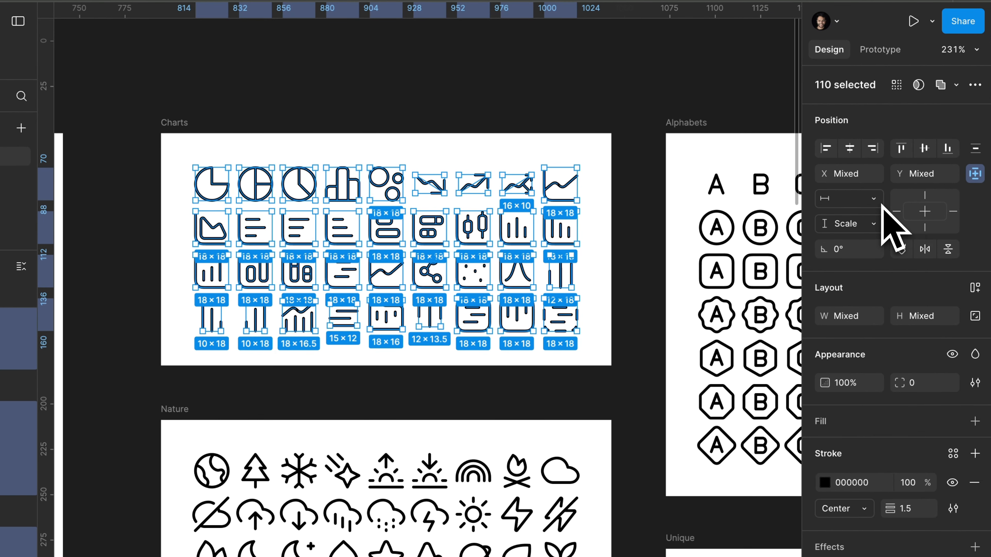
key(Escape)
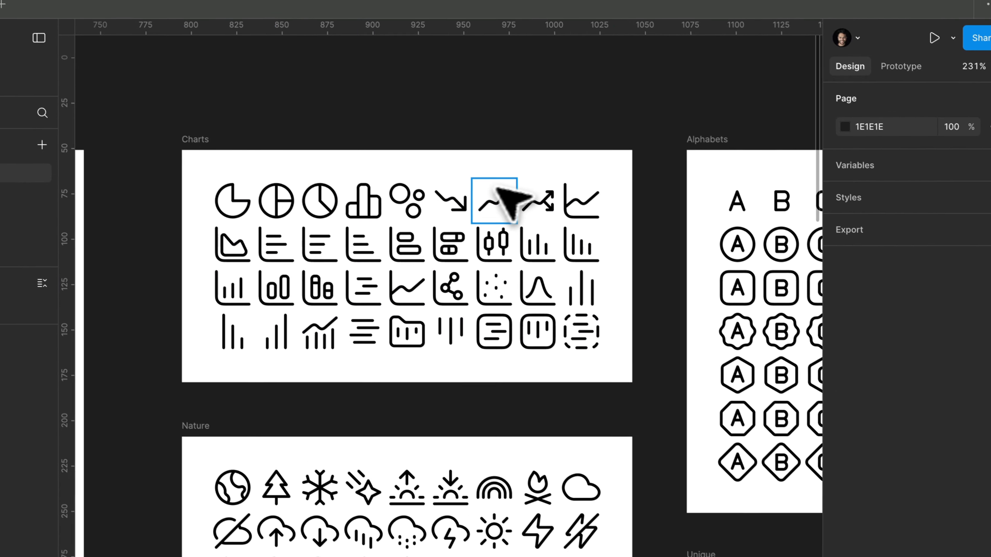
Set the horizontal and vertical constraints of all vectors in the SOLID Charts frame to Scale, and clear the selection
scroll(341, 145, down, 5)
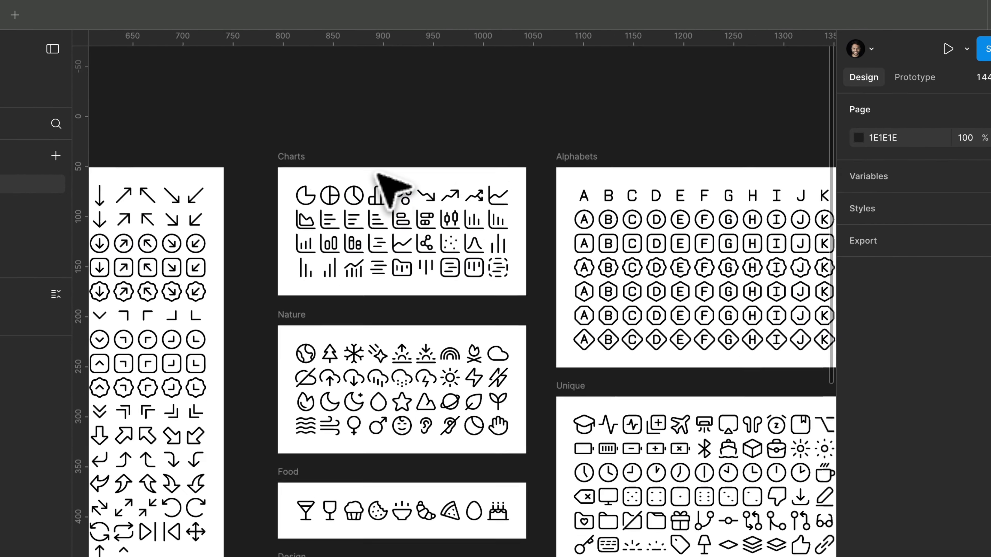
scroll(392, 187, down, 5)
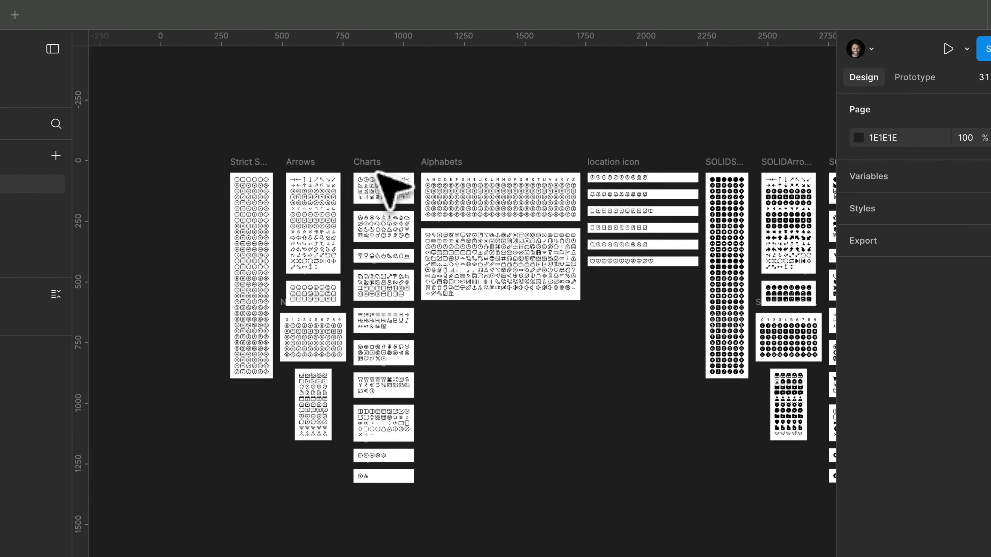
scroll(388, 188, up, 3)
click(397, 150)
scroll(505, 166, up, 3)
key(Return)
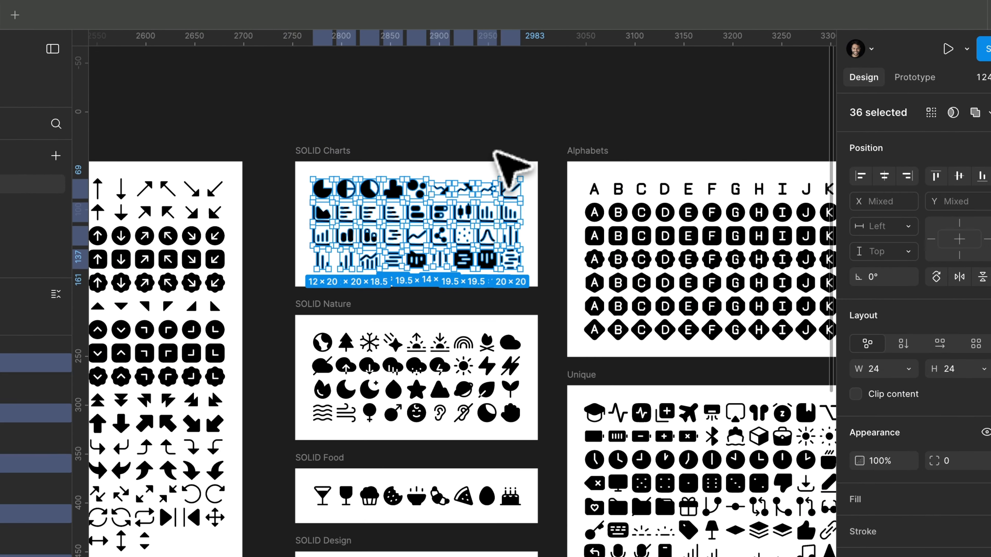
scroll(509, 166, up, 2)
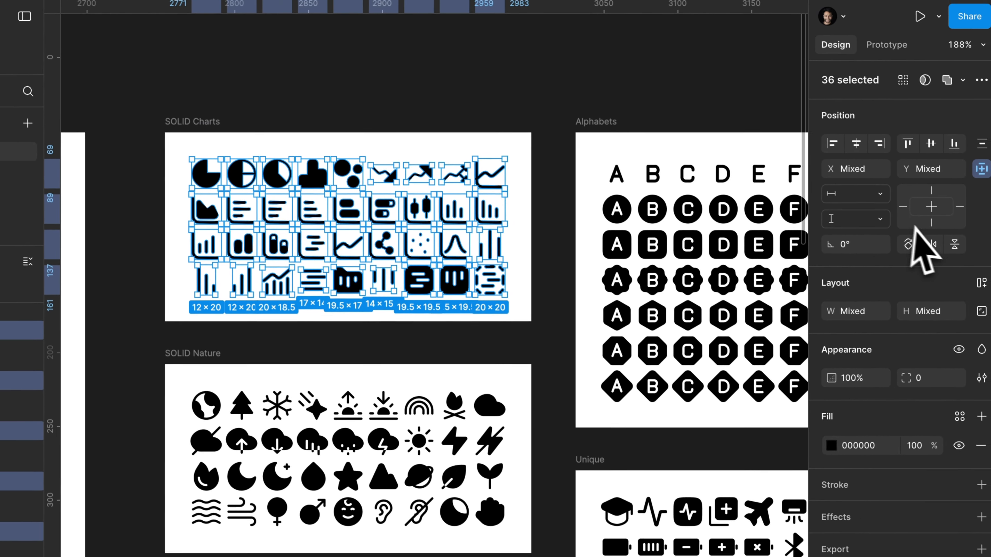
click(874, 196)
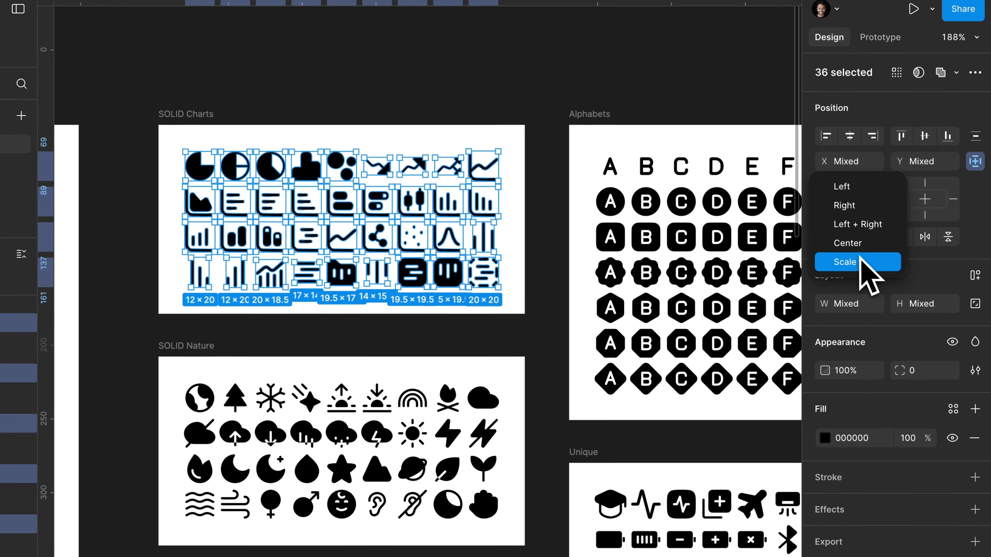
click(865, 288)
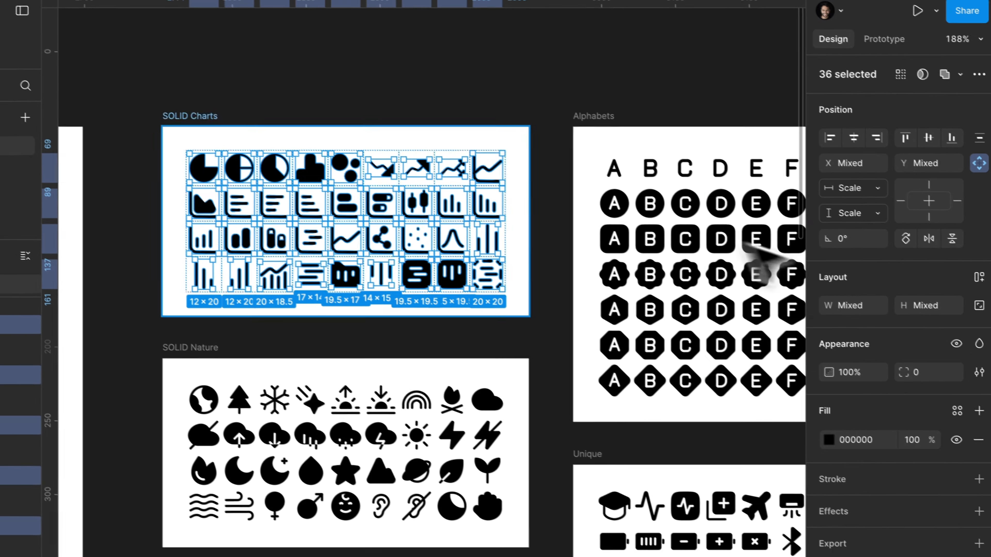
click(241, 105)
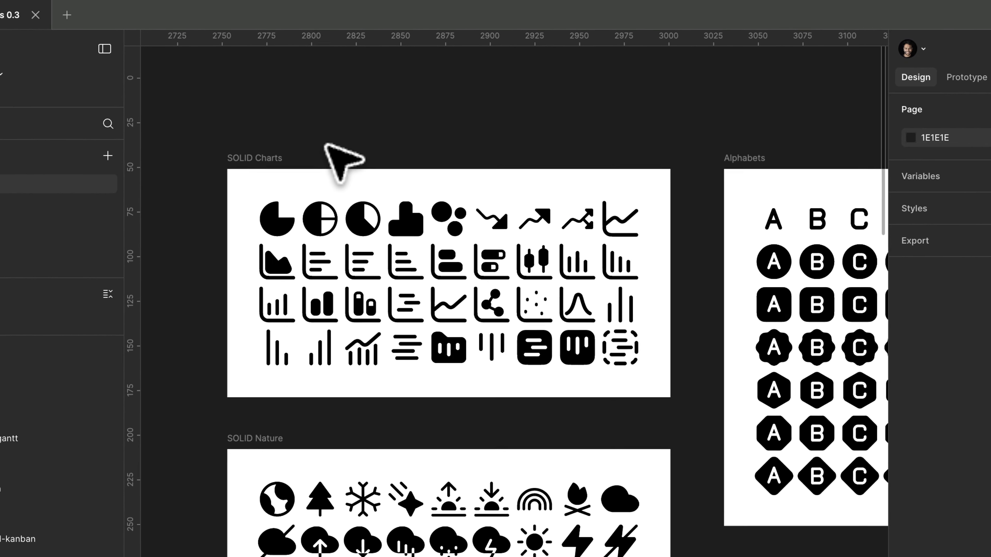
Spot-check the constraints of several individual icon vectors in the first row of the Charts frame, and clear the selection
scroll(328, 146, down, 5)
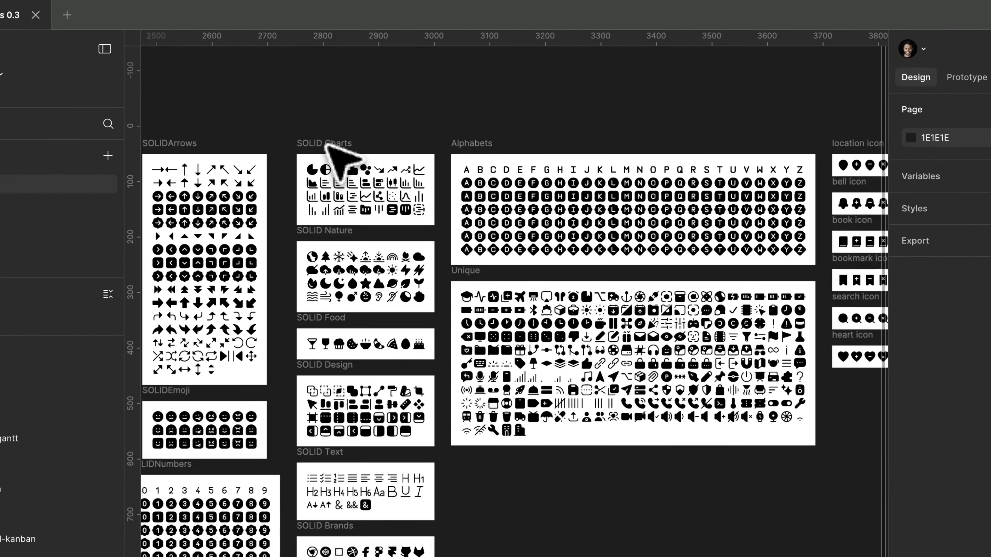
scroll(326, 145, right, 5)
scroll(326, 142, up, 4)
click(284, 127)
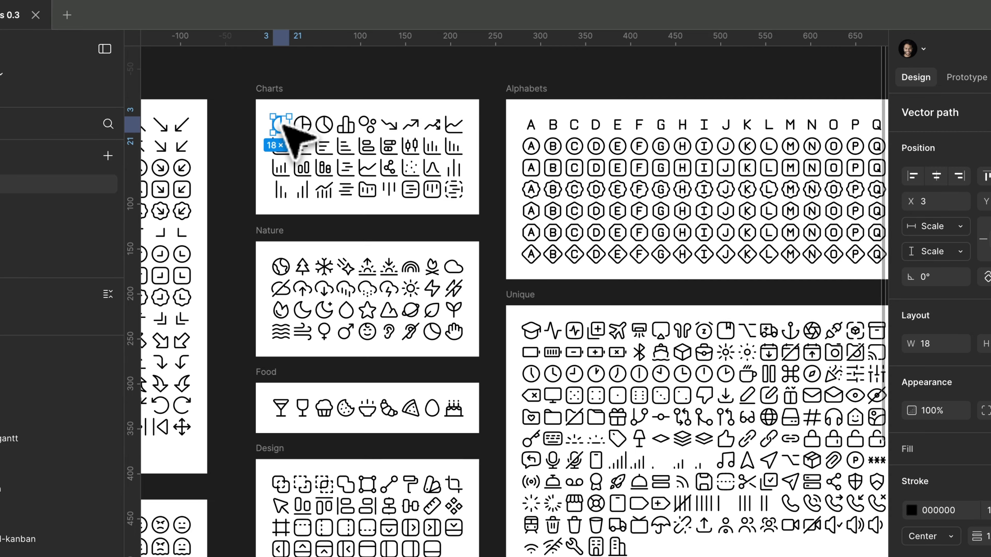
scroll(290, 128, up, 5)
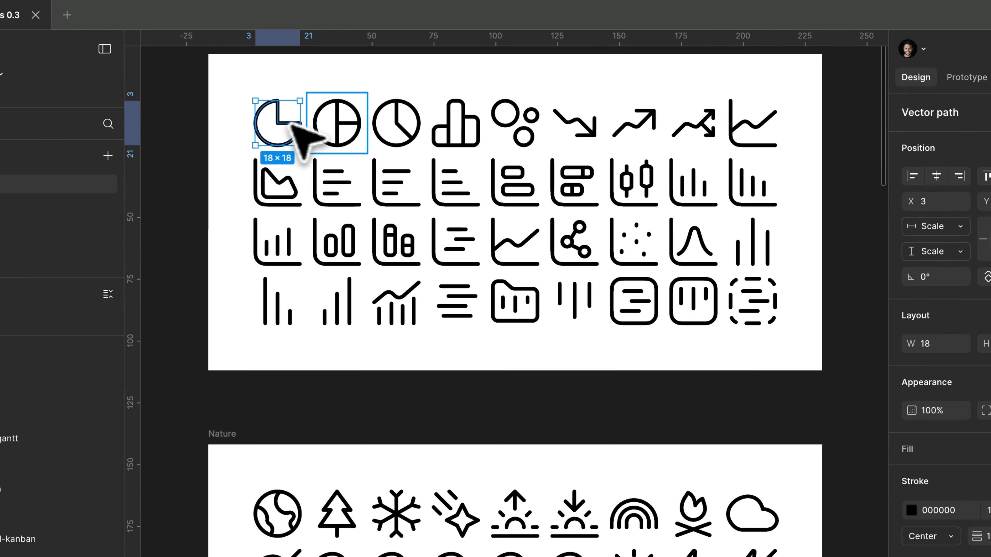
super+click(418, 125)
super+click(468, 126)
super+click(477, 127)
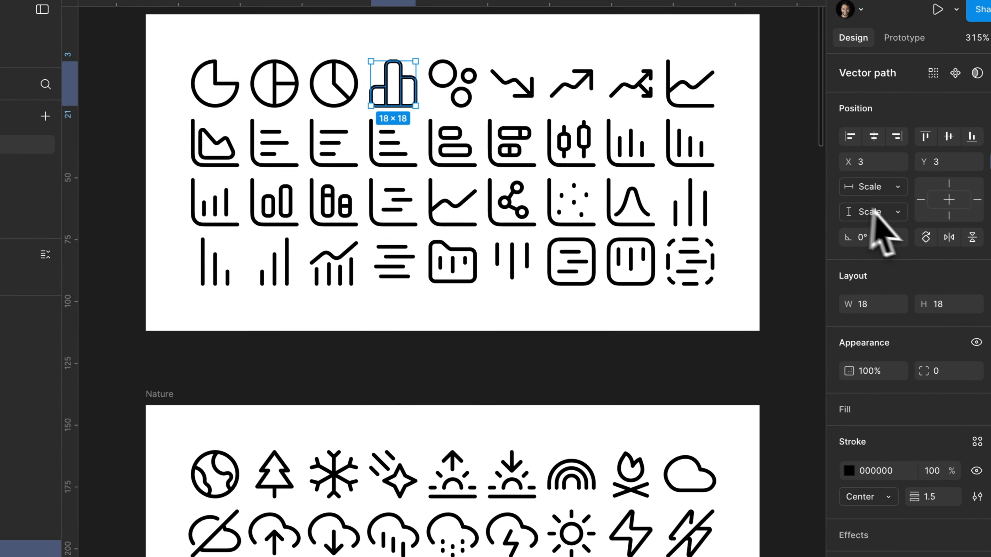
click(503, 289)
Check the selection colors of all frames on the Icons page against the checklist's Black Colour rule, and clear the selection
key(ctrl+Left)
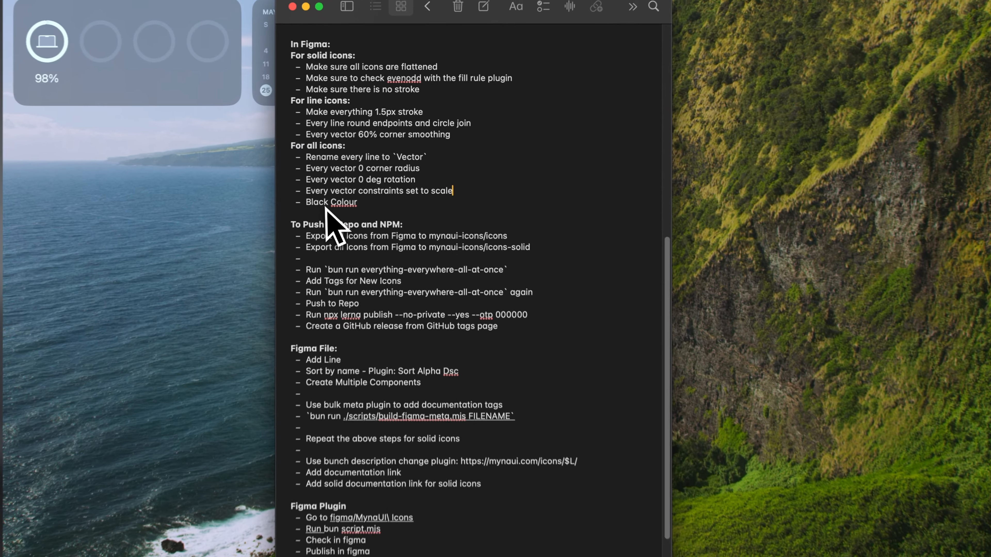
key(ctrl+Right)
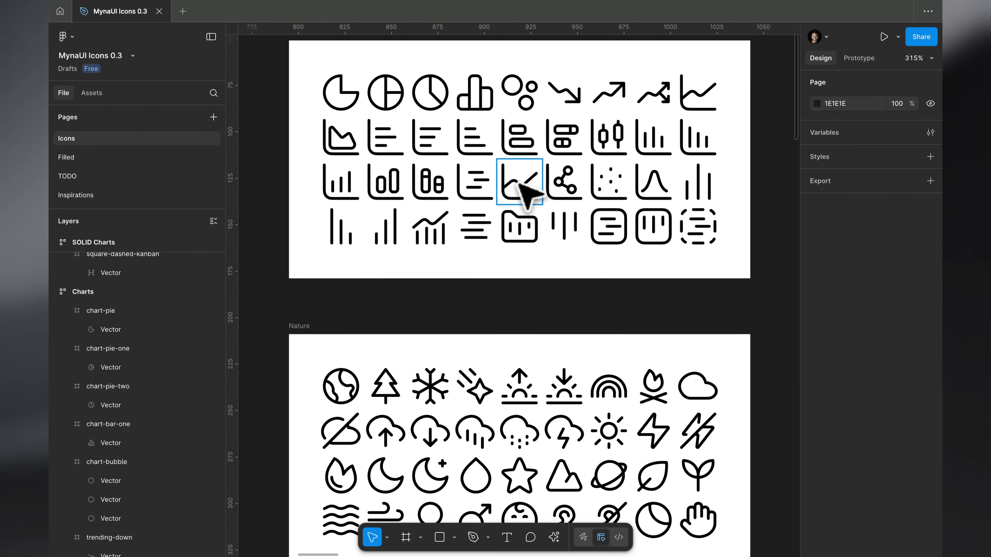
scroll(521, 183, down, 10)
key(super+a)
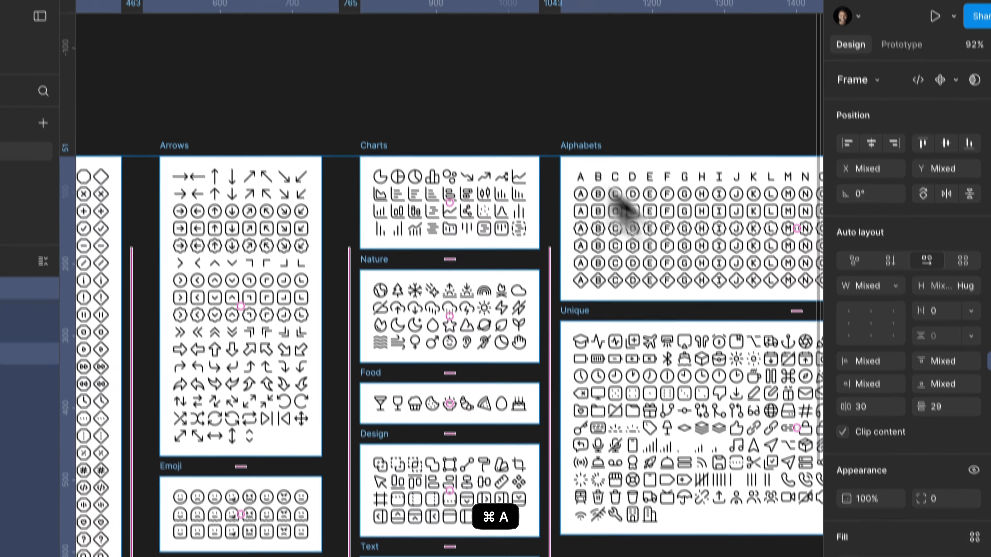
scroll(951, 460, down, 3)
click(904, 449)
scroll(894, 431, down, 1)
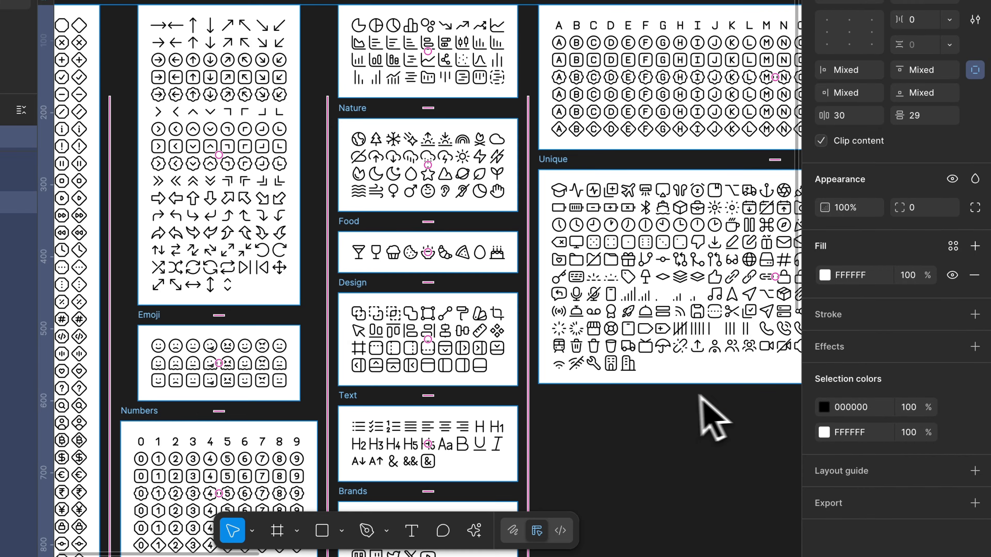
scroll(448, 393, down, 5)
scroll(444, 390, down, 7)
click(440, 388)
key(shift+2)
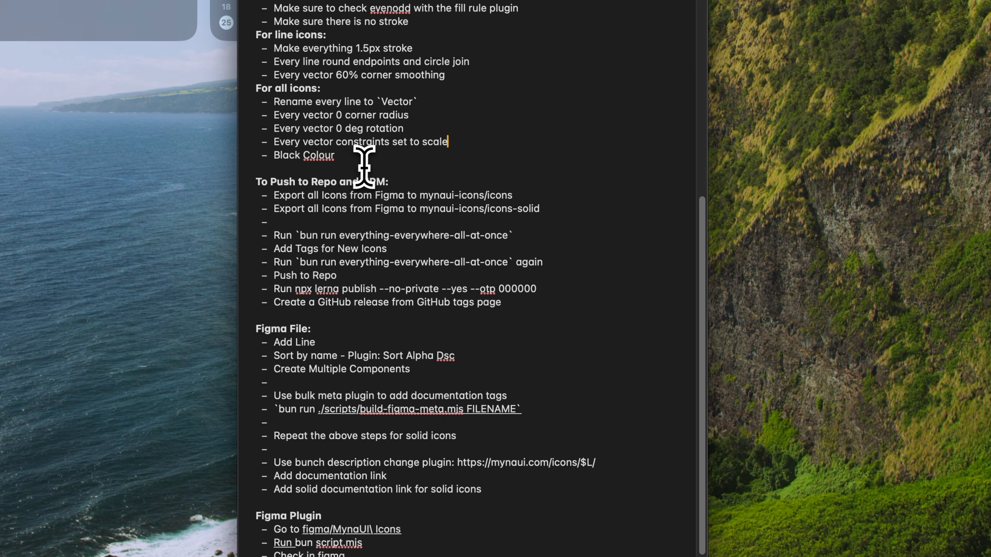
drag(360, 159, 362, 88)
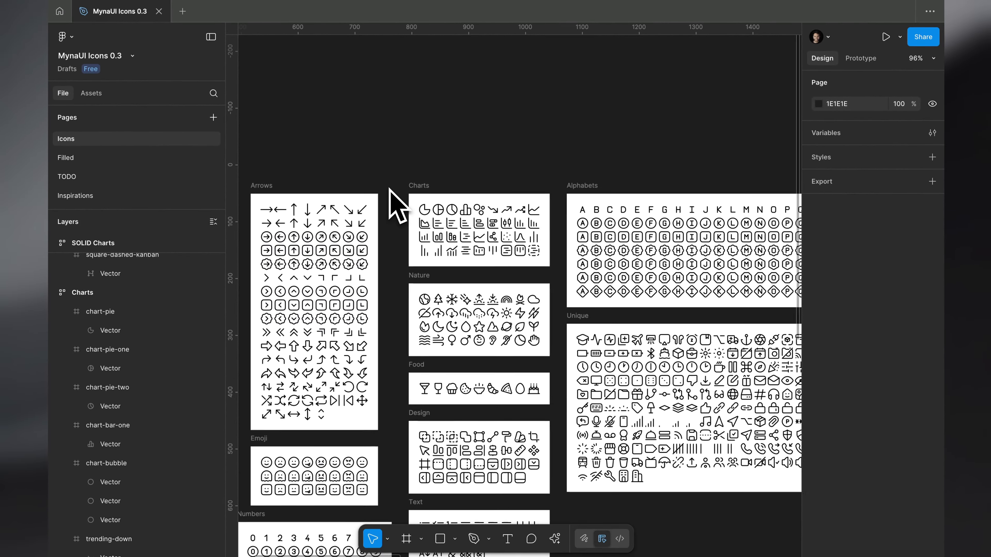
scroll(422, 234, up, 2)
scroll(390, 189, up, 5)
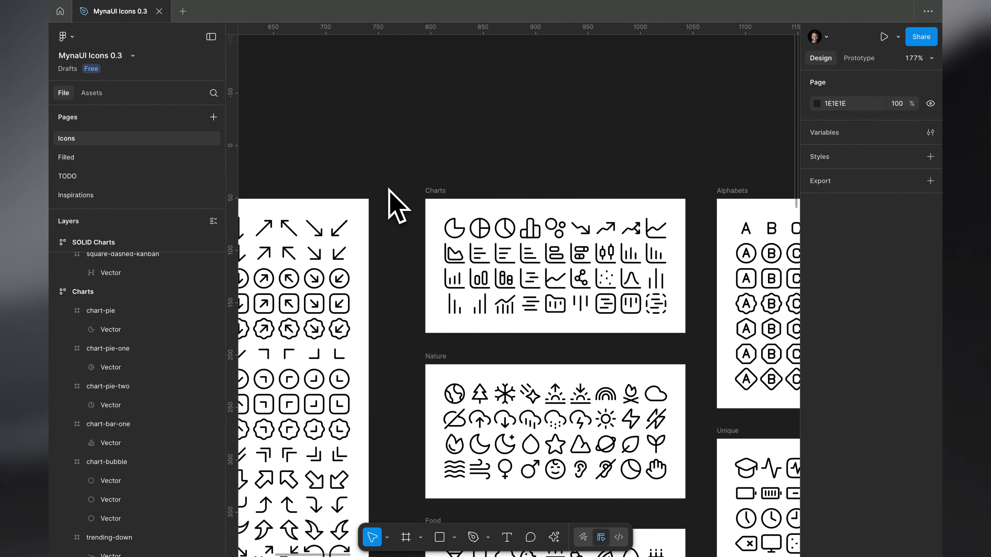
Read the note's sections on pushing to repo and NPM, the Figma file, the Figma plugin and the docs, and return to Figma
key(ctrl+Left)
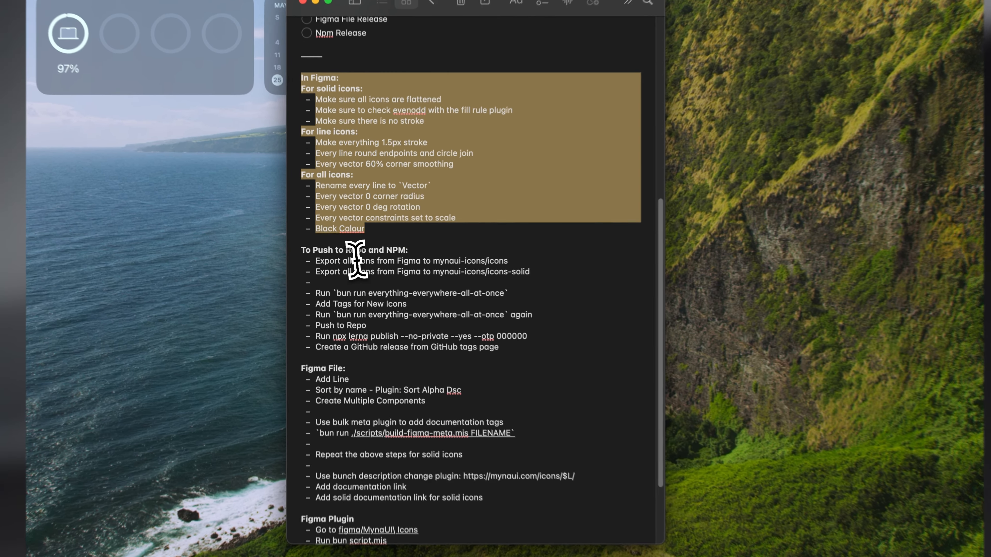
drag(326, 250, 468, 250)
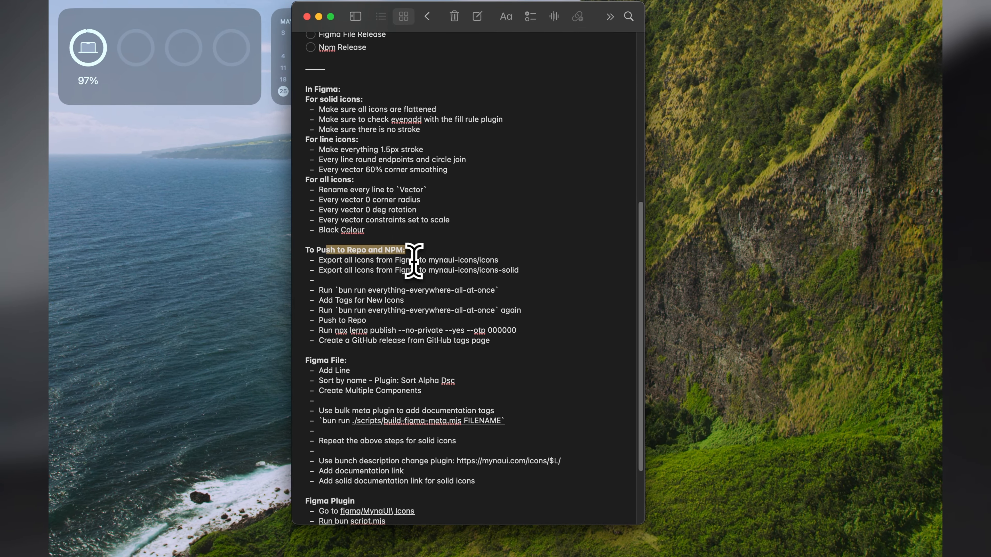
scroll(414, 261, down, 3)
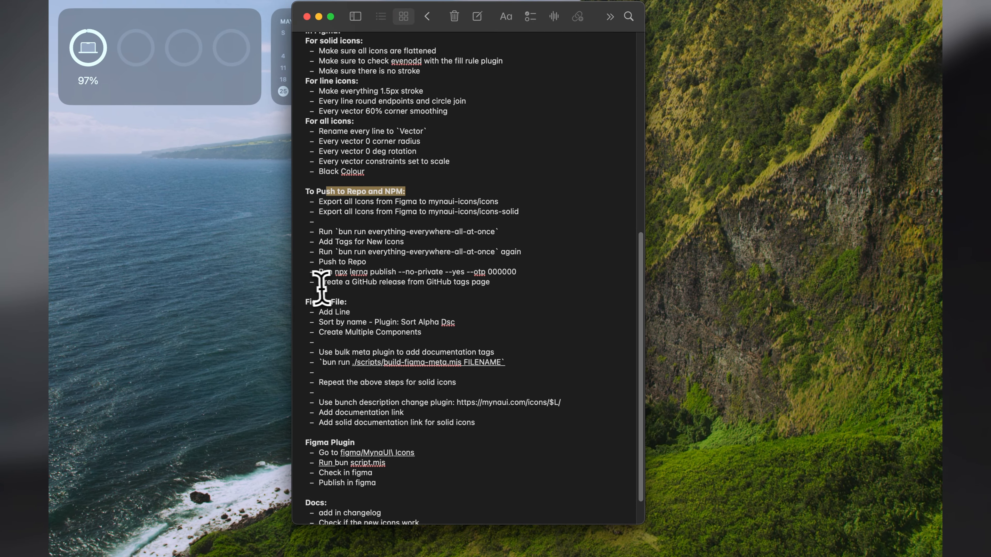
scroll(403, 308, down, 2)
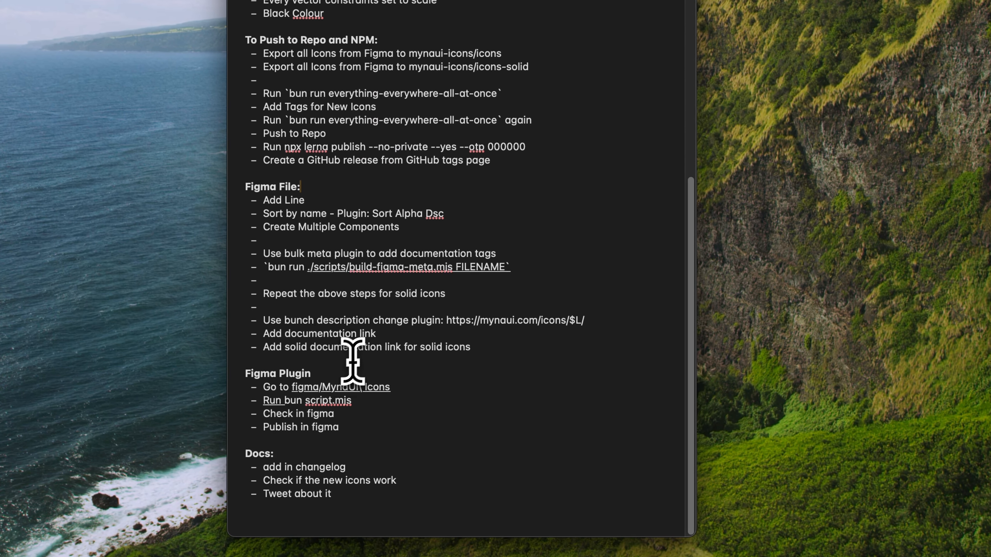
click(377, 399)
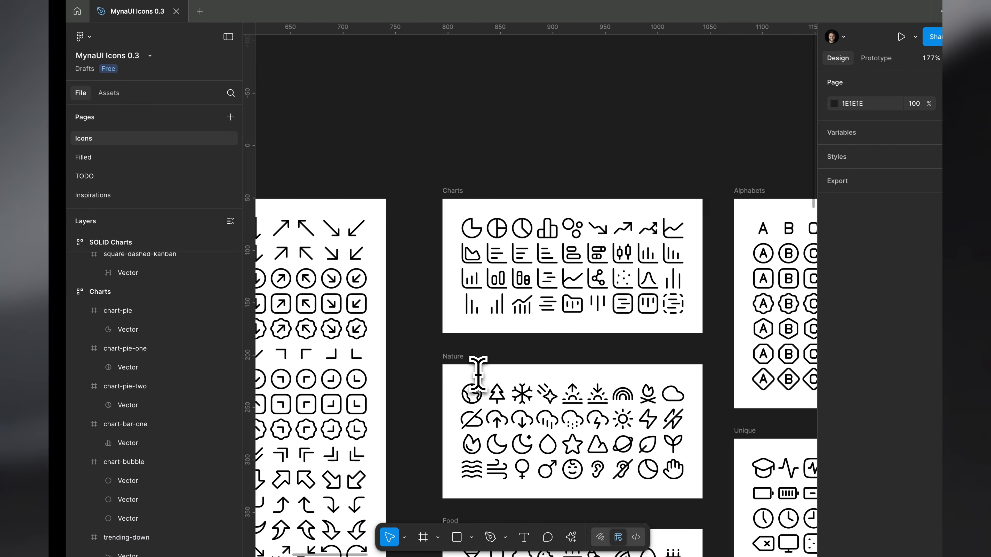
scroll(484, 136, right, 3)
scroll(485, 139, up, 3)
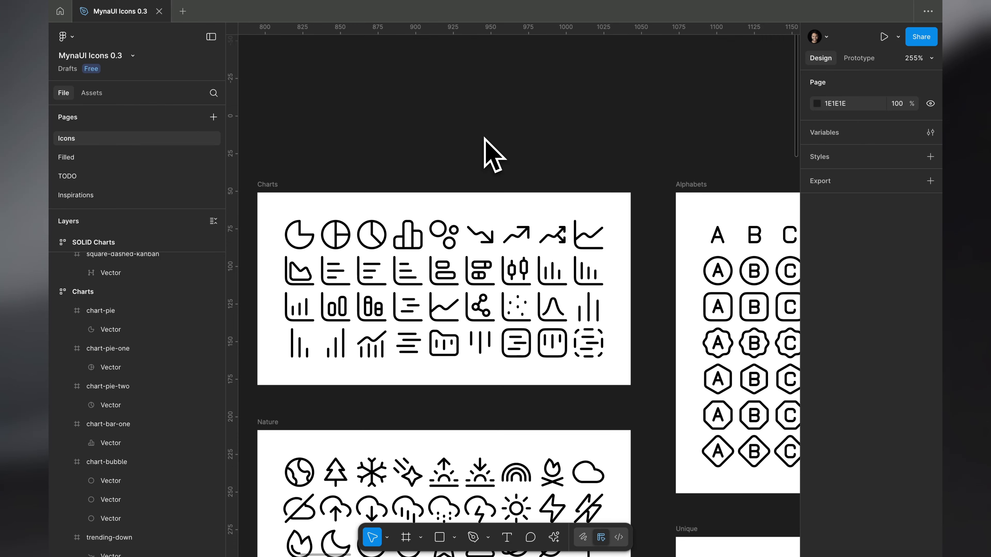